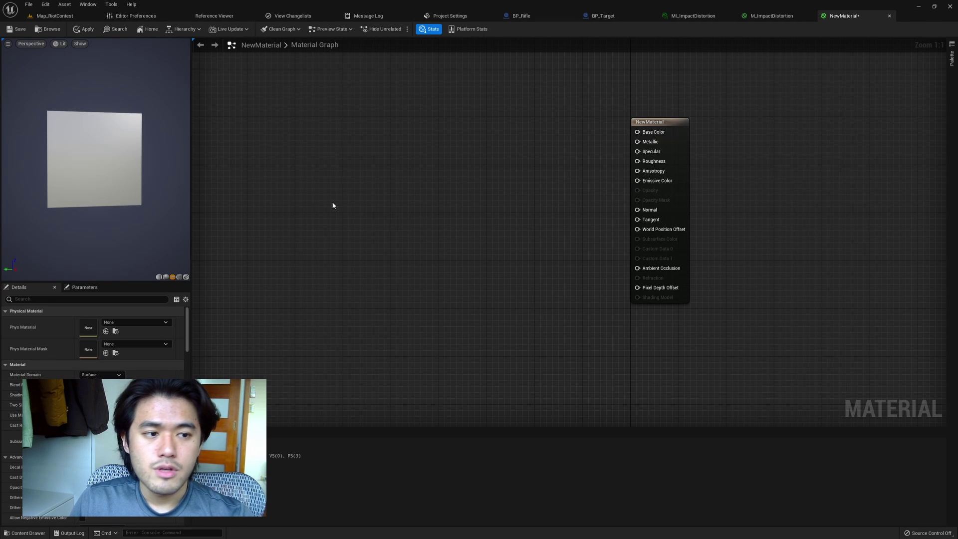
Add an Add math node to the empty area of the material graph through the node search
right_click(325, 143)
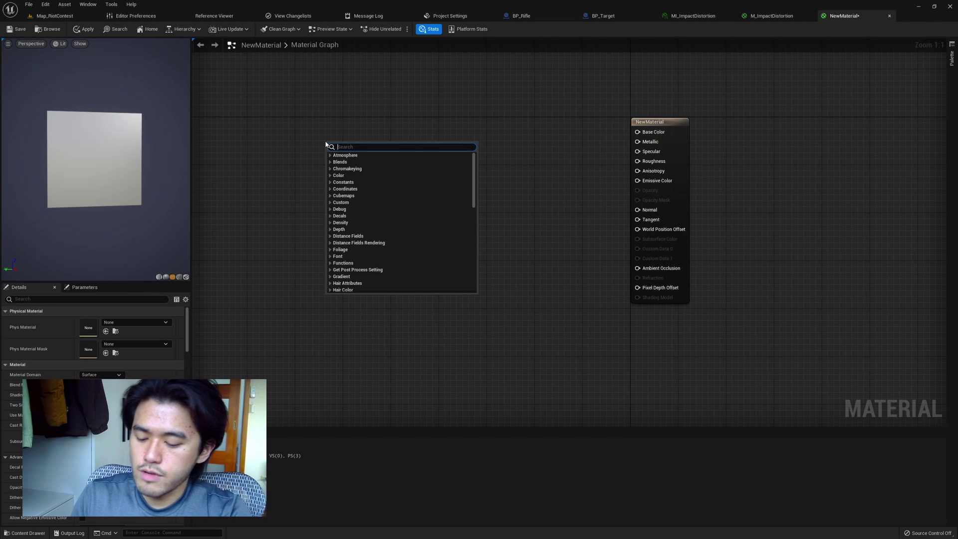
type("add")
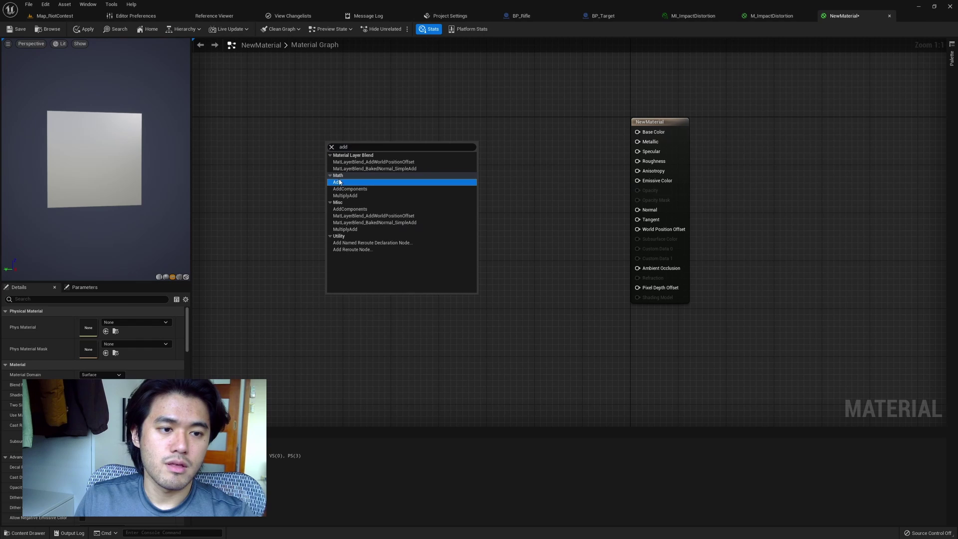
left_click(339, 182)
Add a LinearInterpolate node through the node search and place it just below the Add node
right_click(321, 215)
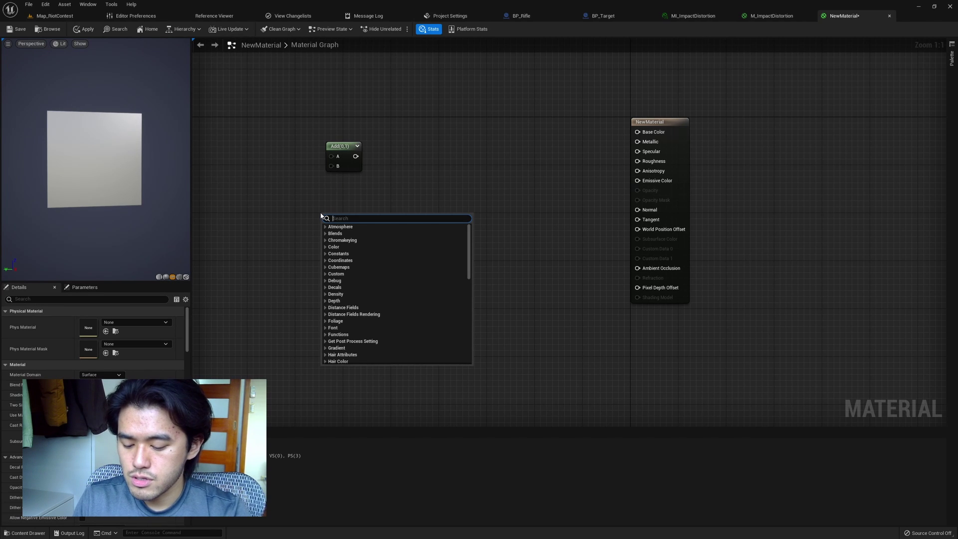
type("lerp")
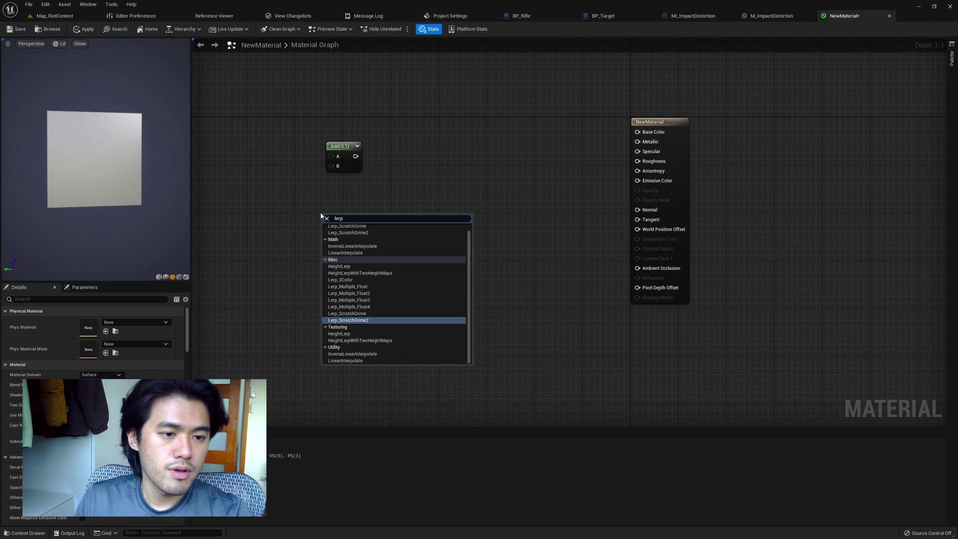
left_click(346, 253)
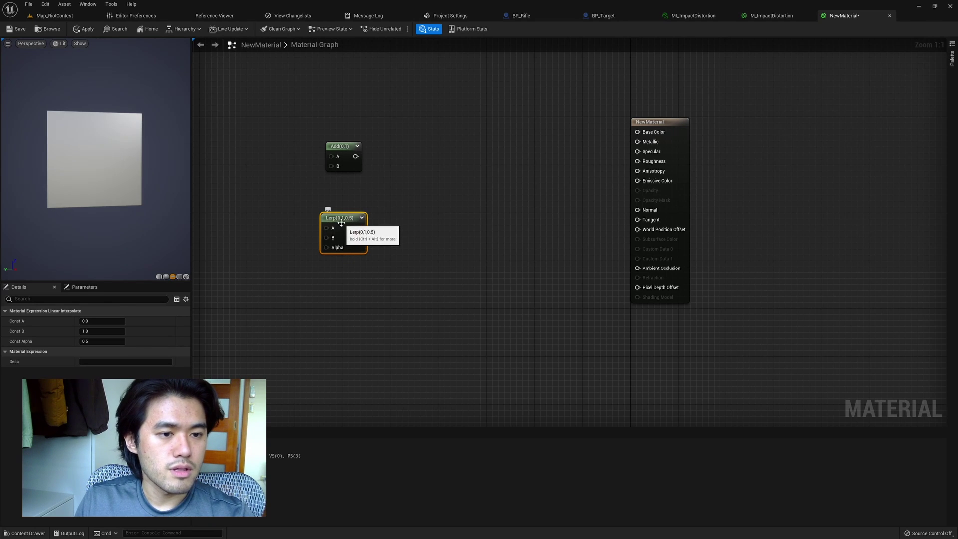
left_click_drag(343, 249, 341, 225)
left_click(389, 274)
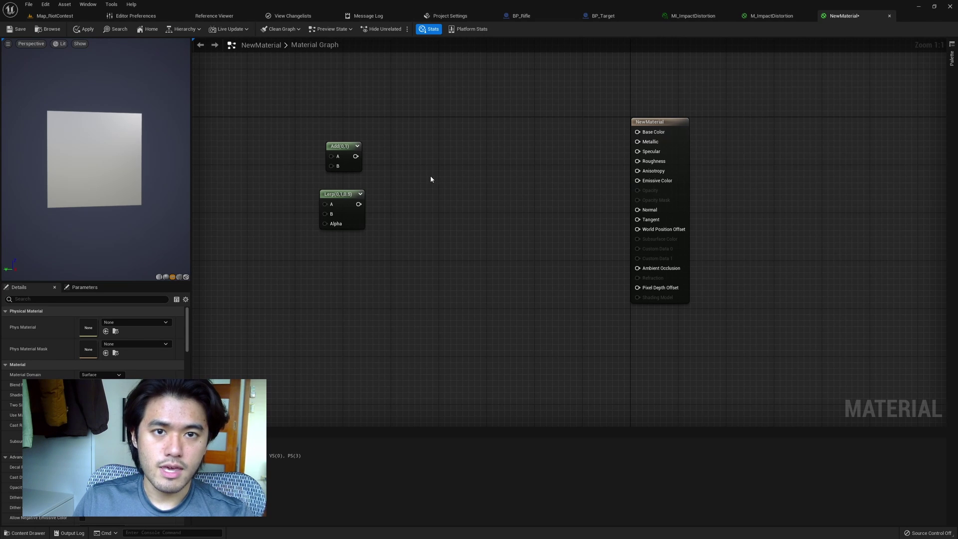
Place a second Add node and a second Lerp node beside the first pair using their spawn shortcuts
left_click(421, 144)
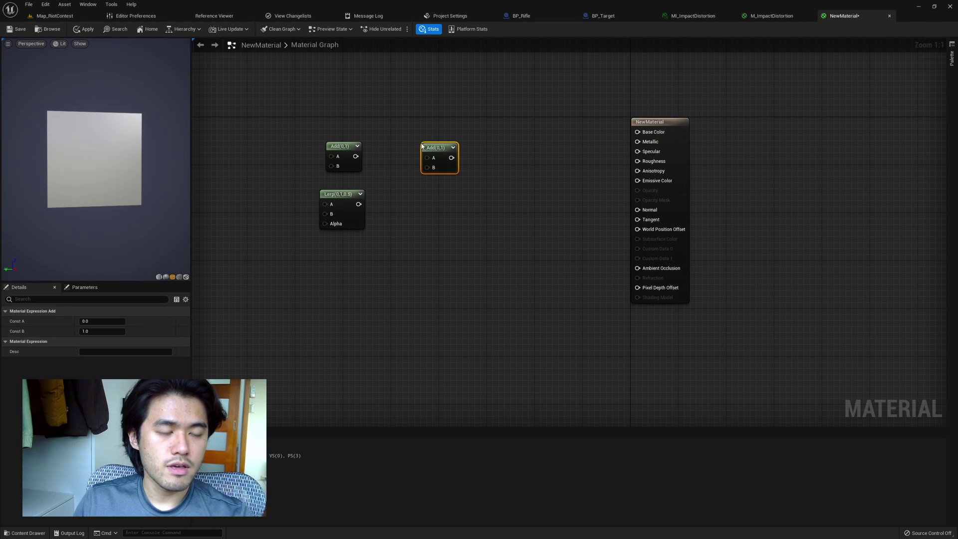
left_click(431, 248)
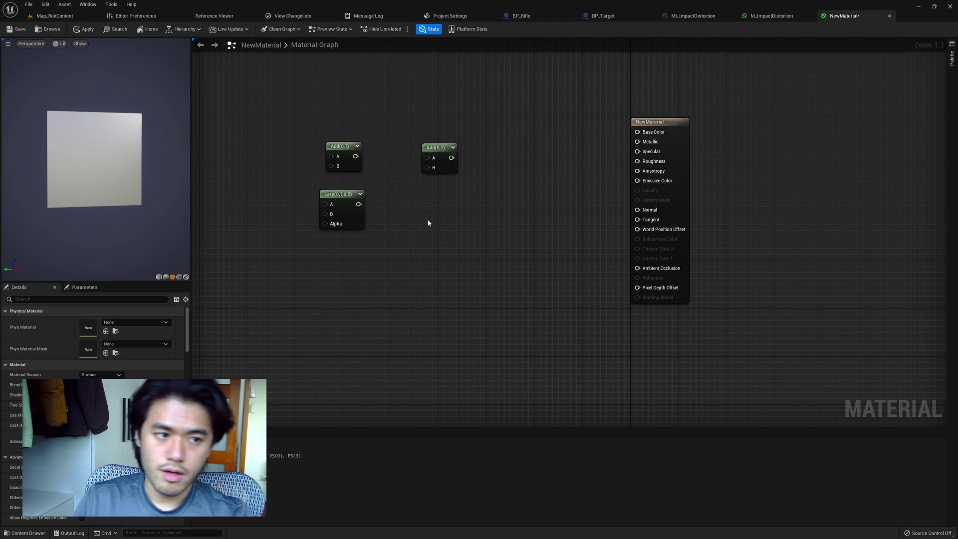
left_click(426, 207)
left_click_drag(446, 227, 441, 199)
left_click_drag(402, 278, 441, 140)
left_click(537, 192)
right_click_drag(345, 300, 333, 265)
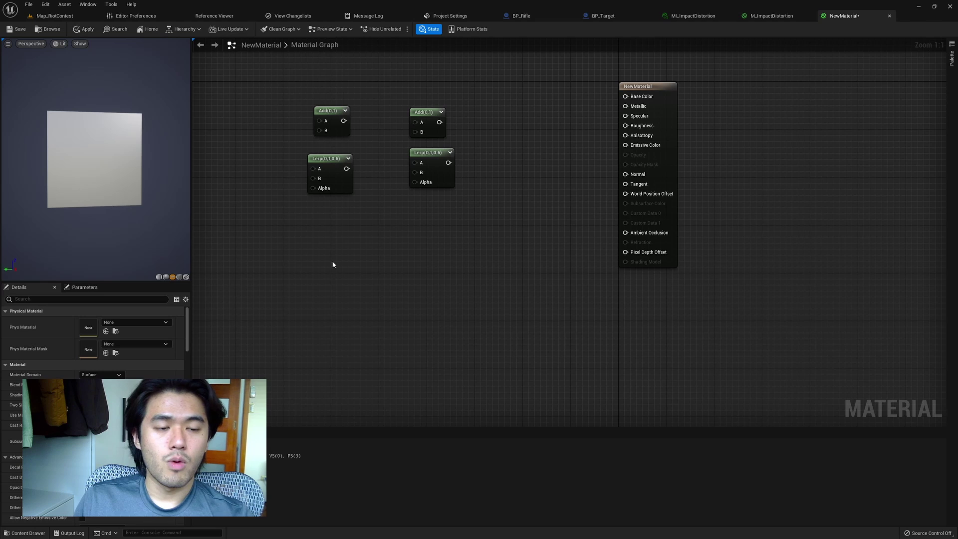
Place a Constant, Constant2Vector, Constant3Vector and Constant4Vector node in a row below the math nodes, expanding the Constant's preview
left_click(286, 241)
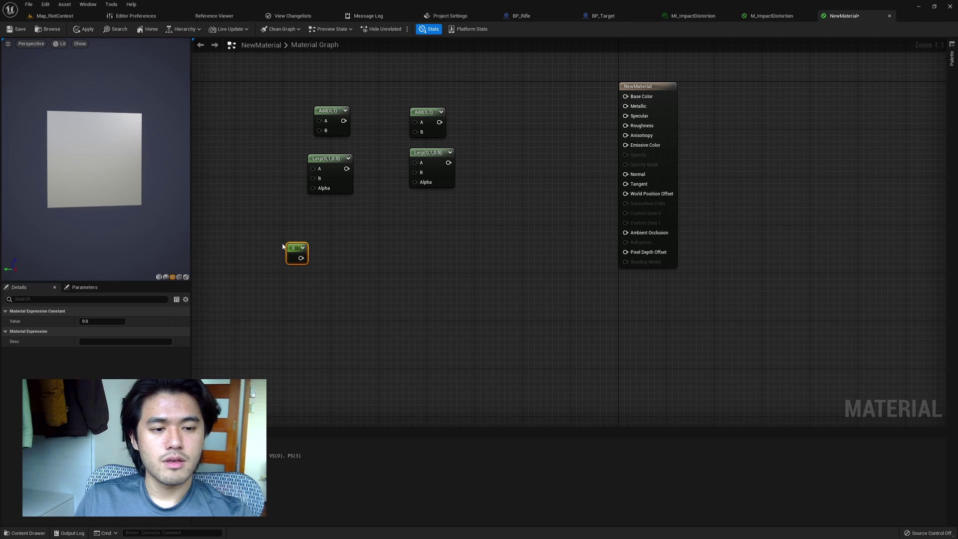
left_click(313, 227)
left_click(302, 247)
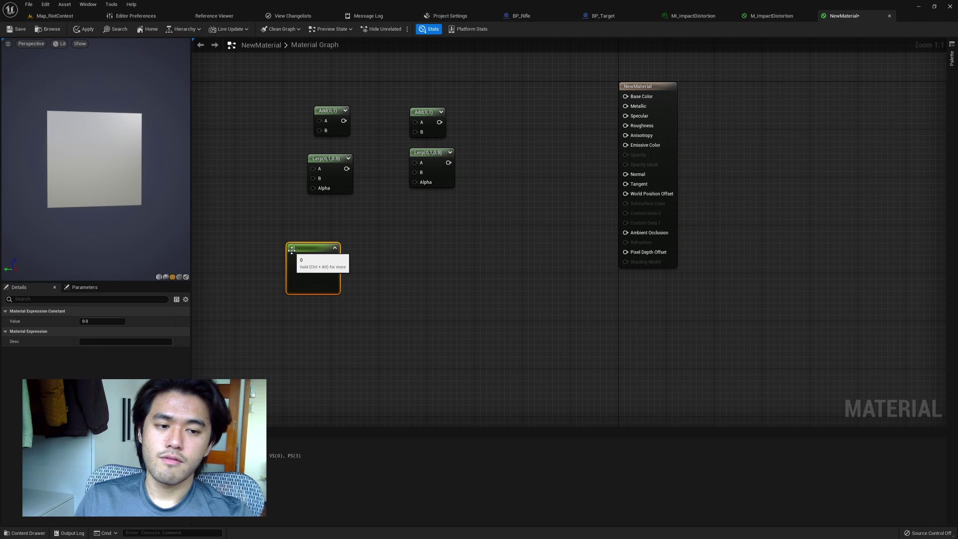
left_click(364, 244)
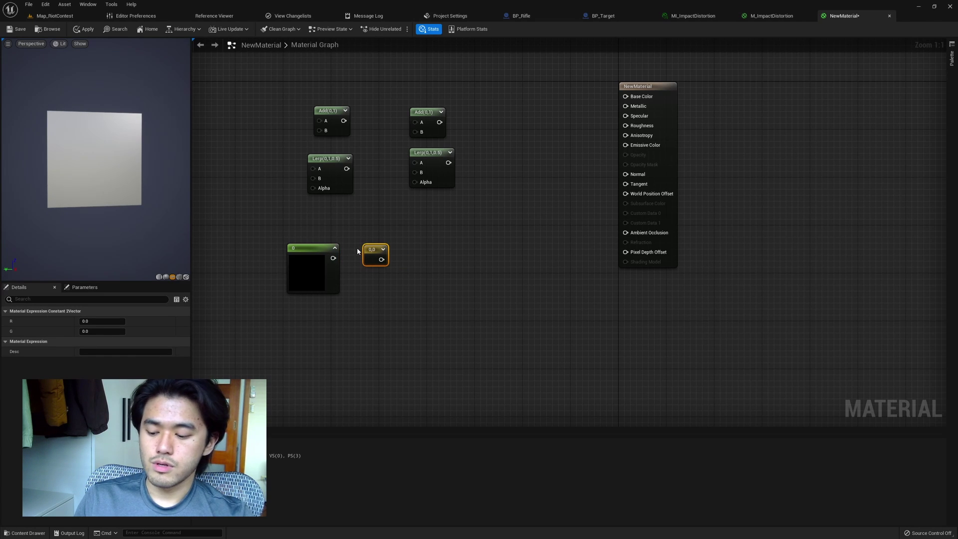
left_click(409, 246)
left_click(497, 250)
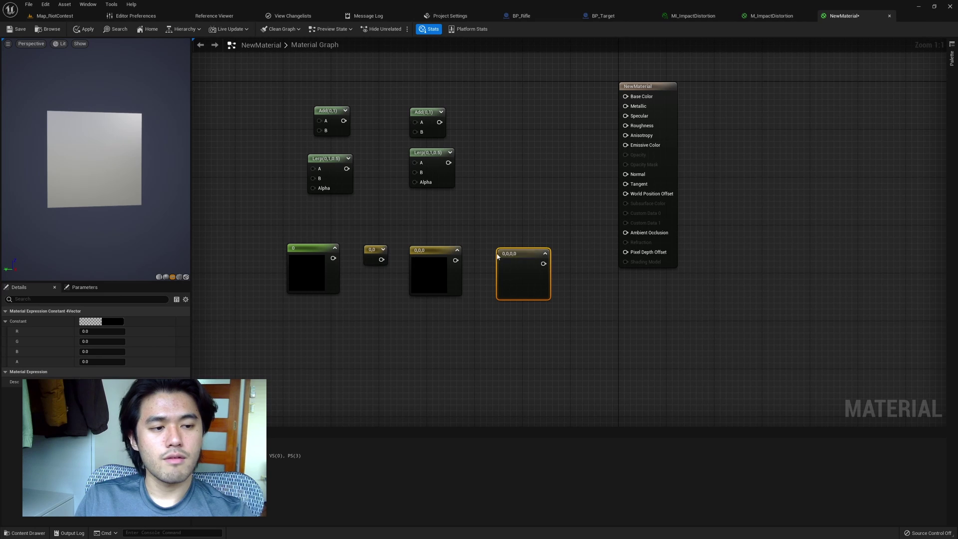
left_click(673, 295)
right_click_drag(674, 295, 672, 271)
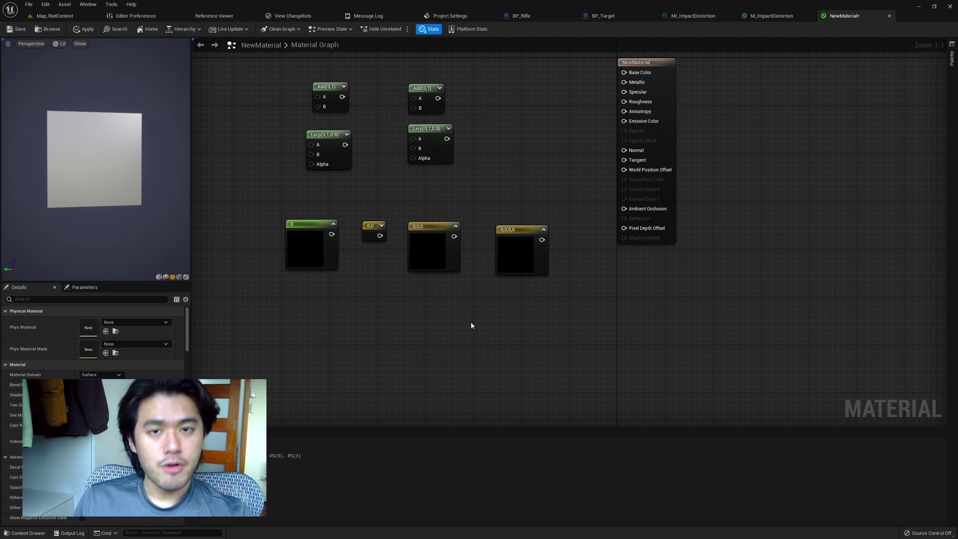
Place a scalar parameter named "sssssss" below the constant nodes
left_click(272, 320)
type("sssssss")
key("Return")
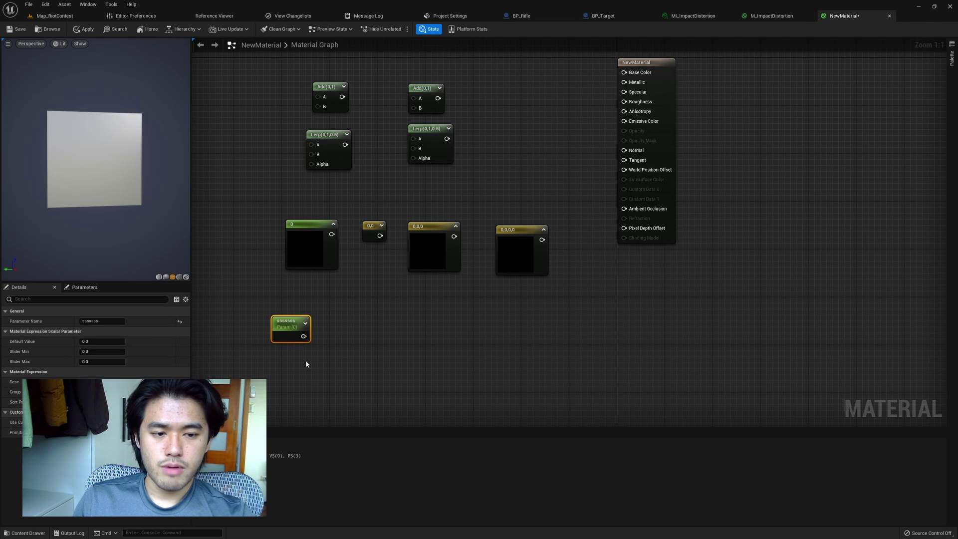
Place a vector parameter named "vvvvvvv" beside the scalar parameter
left_click(365, 326)
type("vvvvvvv")
key("Return")
right_click_drag(429, 388, 448, 357)
left_click(451, 352)
right_click_drag(425, 175, 428, 191)
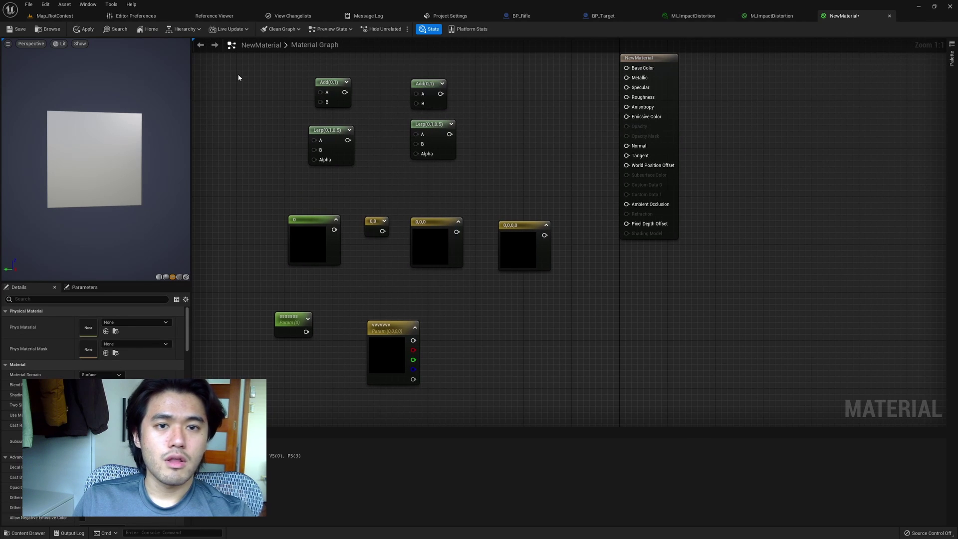
Examine the Material Editor - Spawn Nodes shortcuts in the Editor Preferences and return to the NewMaterial graph
left_click(139, 16)
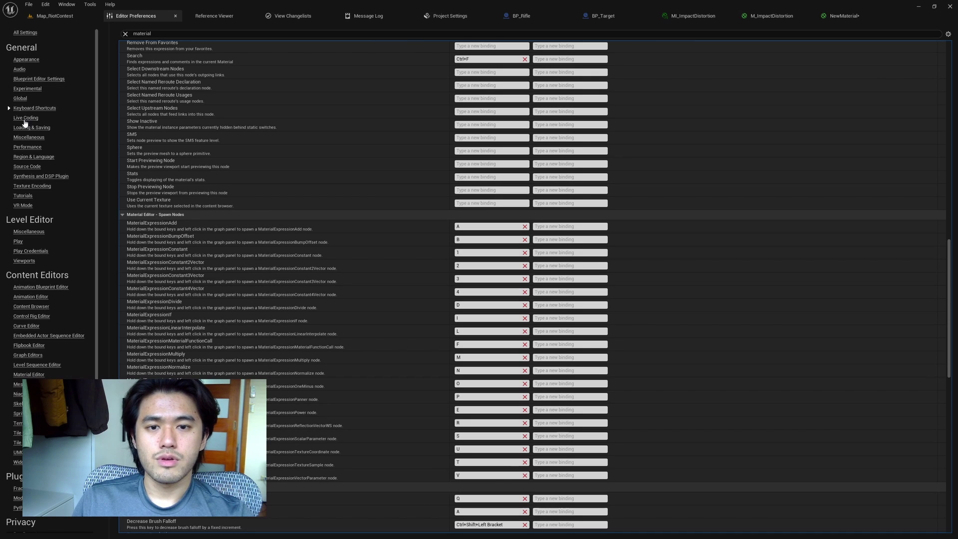
scroll(231, 247, "down", 3)
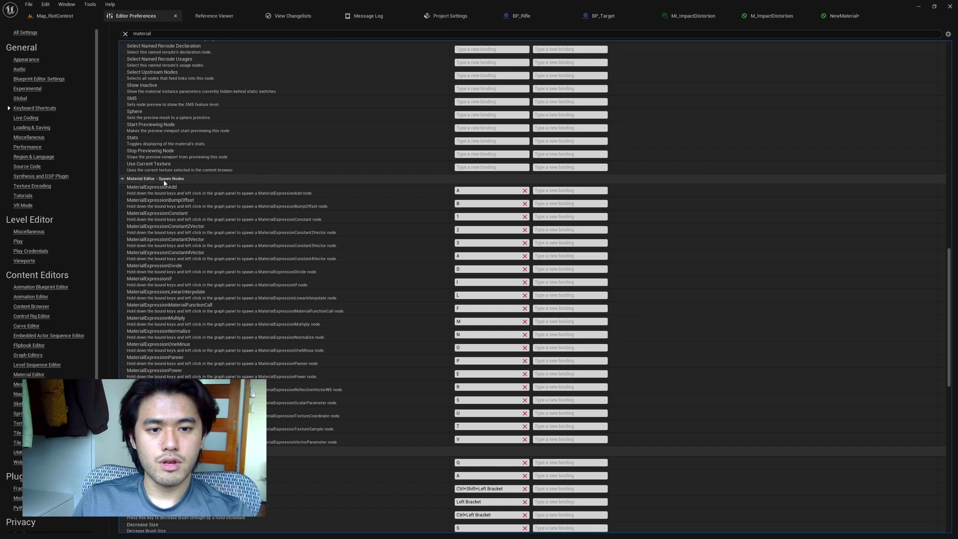
scroll(229, 199, "down", 3)
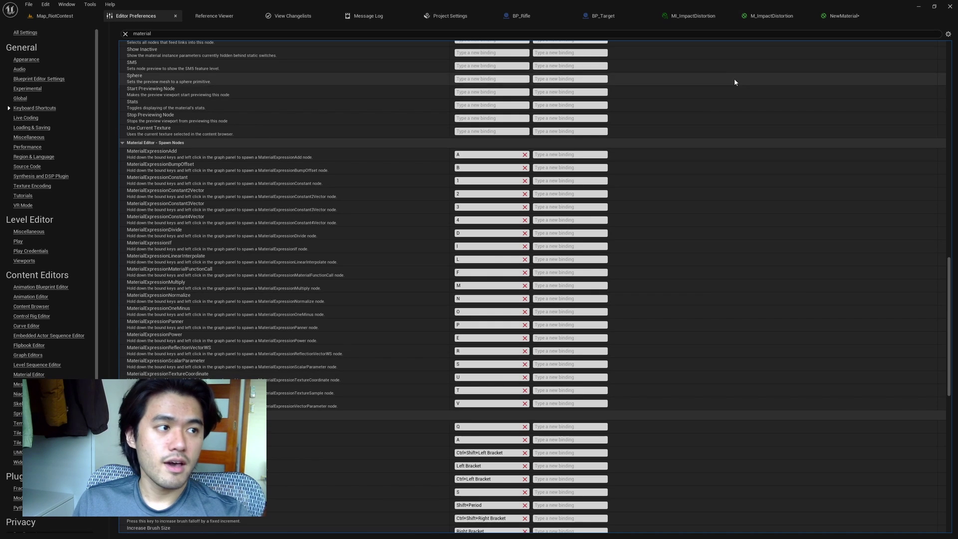
left_click(864, 16)
left_click_drag(220, 92, 555, 406)
left_click(555, 405)
right_click(515, 162)
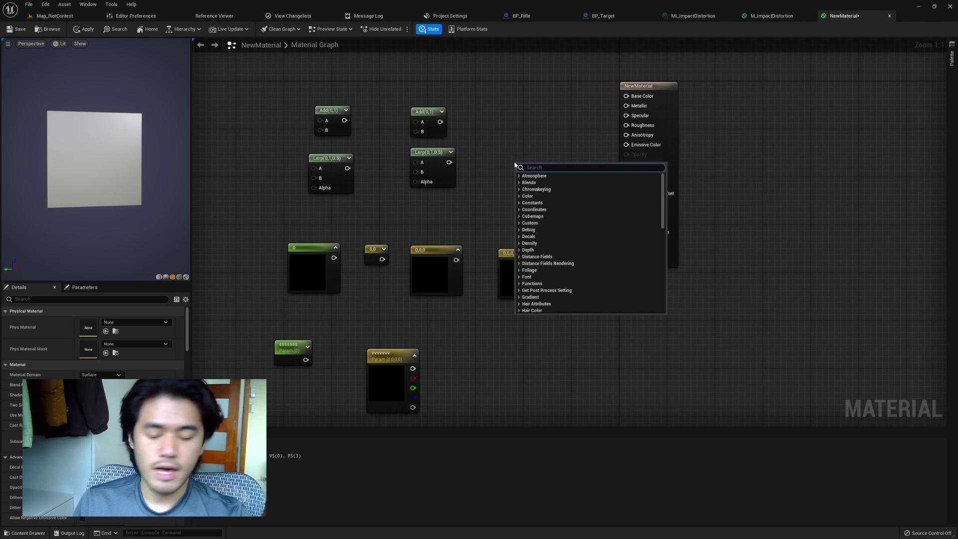
type("sdflksdj")
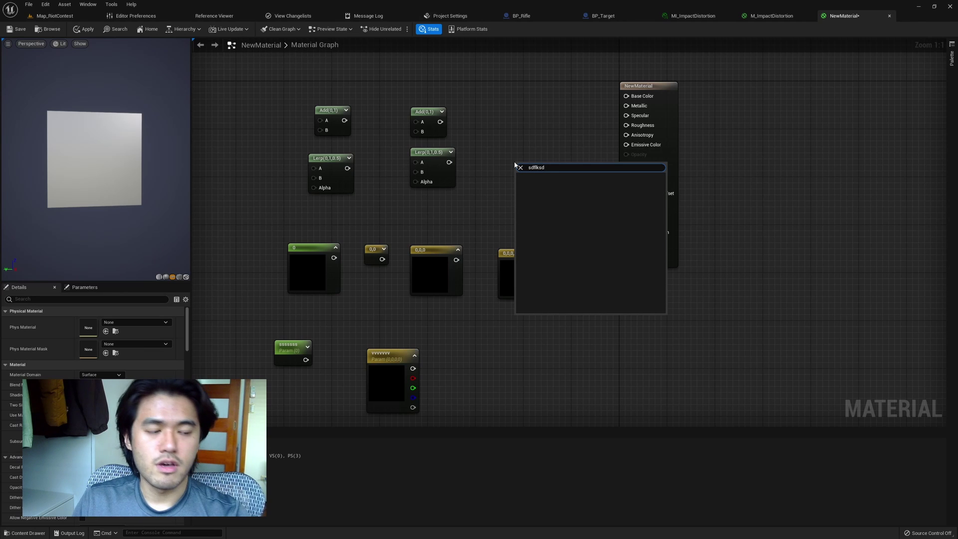
left_click(517, 166)
key("Escape")
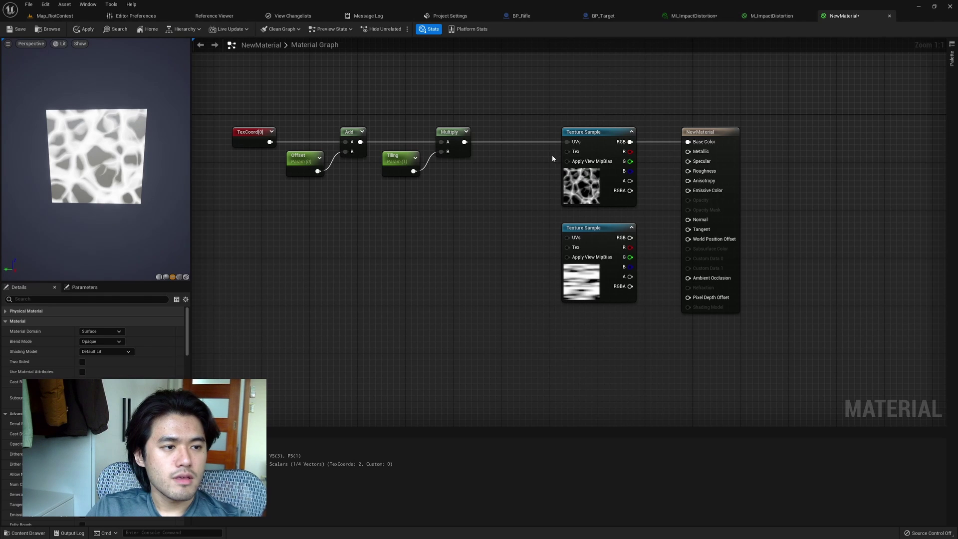
Move the Multiply link to the lower Texture Sample's UVs and connect that sample's RGB output to Base Color
left_click_drag(568, 142, 437, 264)
left_click(493, 181)
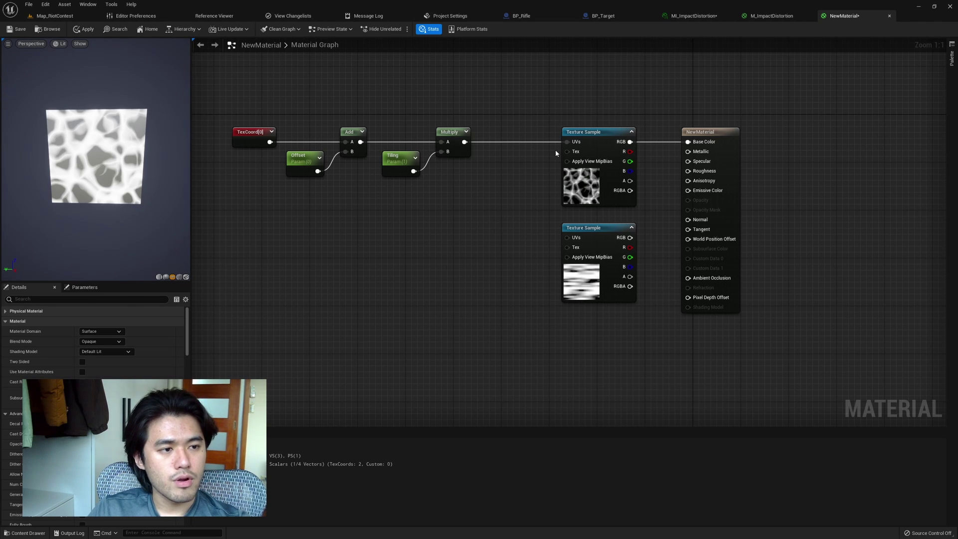
left_click_drag(567, 142, 566, 239, "ctrl")
left_click_drag(630, 237, 688, 142)
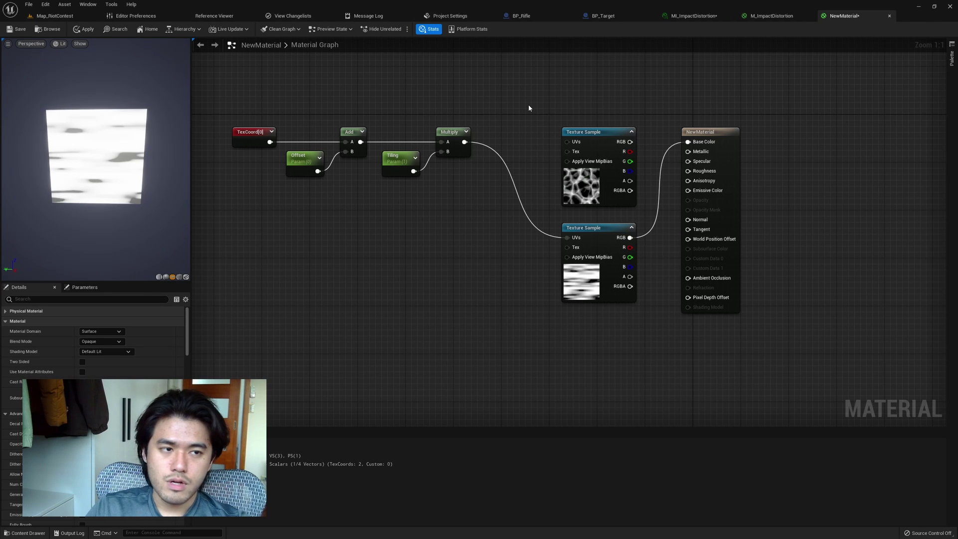
Break the link into the lower Texture Sample's UVs and undo the break
left_click(567, 238, "alt")
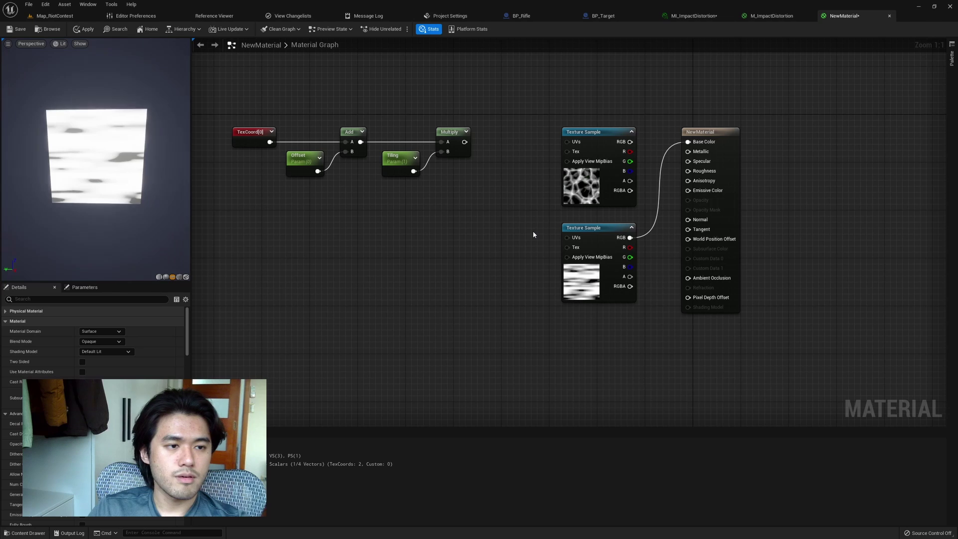
key("ctrl+z")
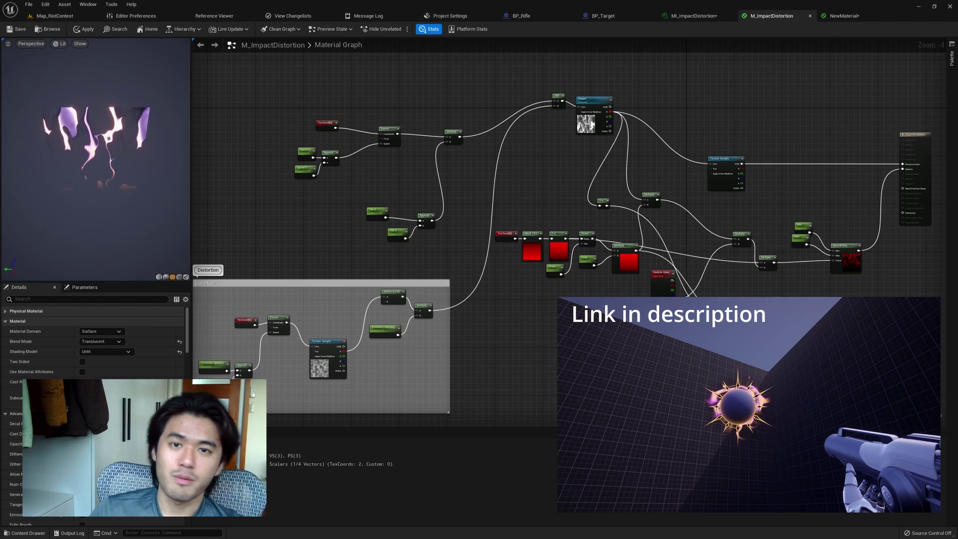
Select the TexCoord, Panner and Multiply nodes in M_ImpactDistortion and examine the available node alignment options without applying one
right_click_drag(386, 179, 366, 251)
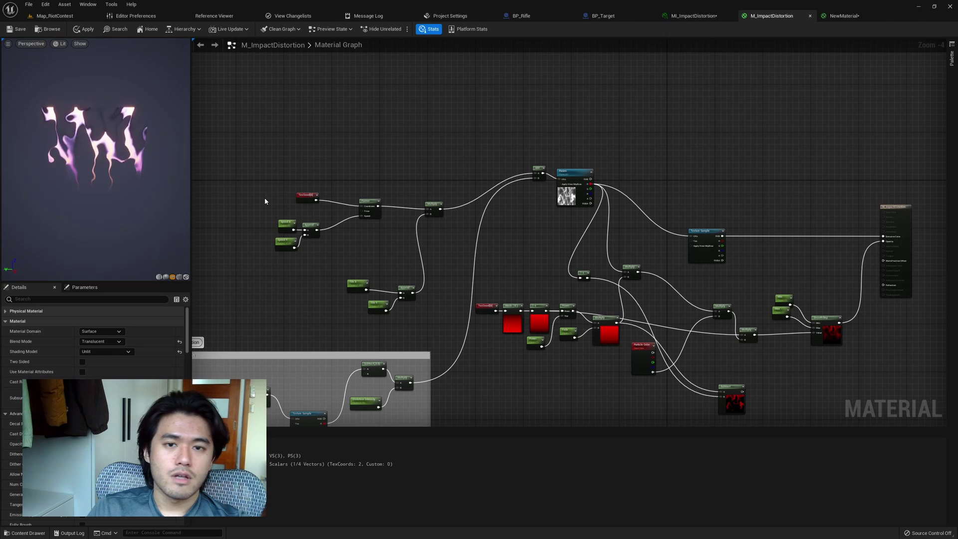
left_click_drag(300, 200, 385, 214)
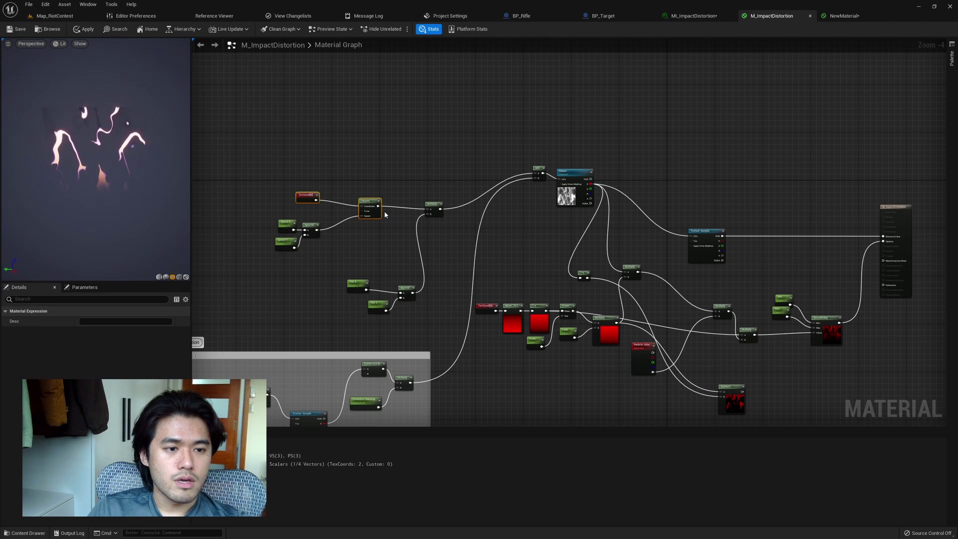
scroll(348, 187, "up", 3)
left_click_drag(246, 139, 540, 201)
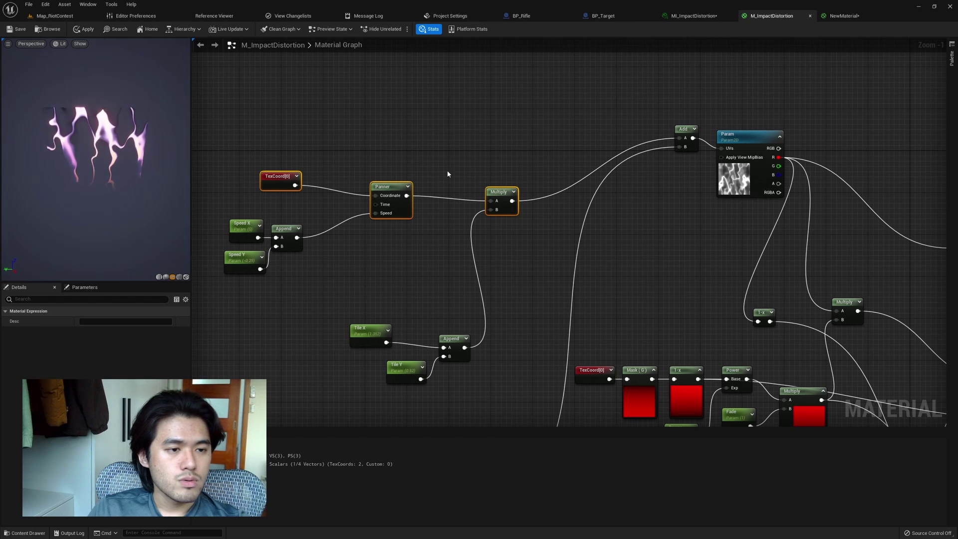
right_click(506, 196)
mouse_move(527, 322)
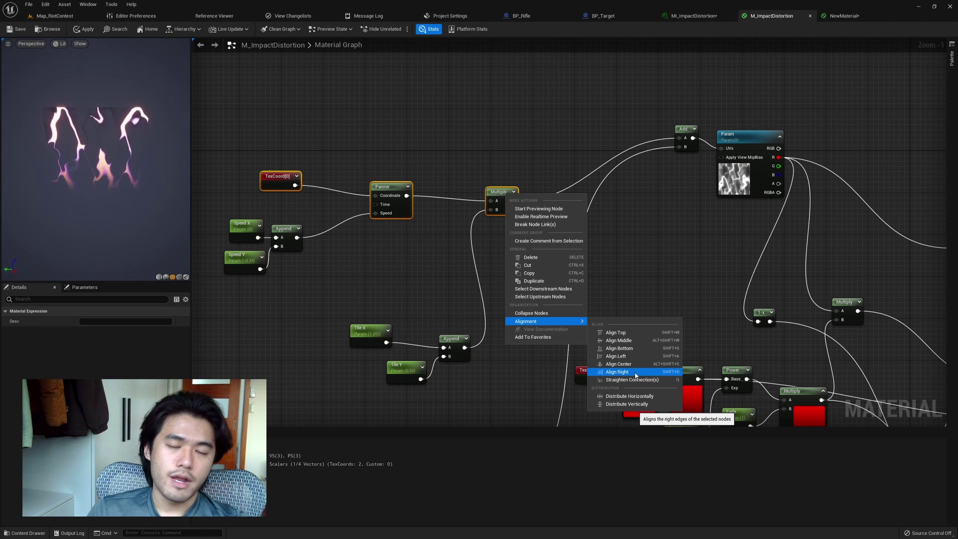
left_click(370, 272)
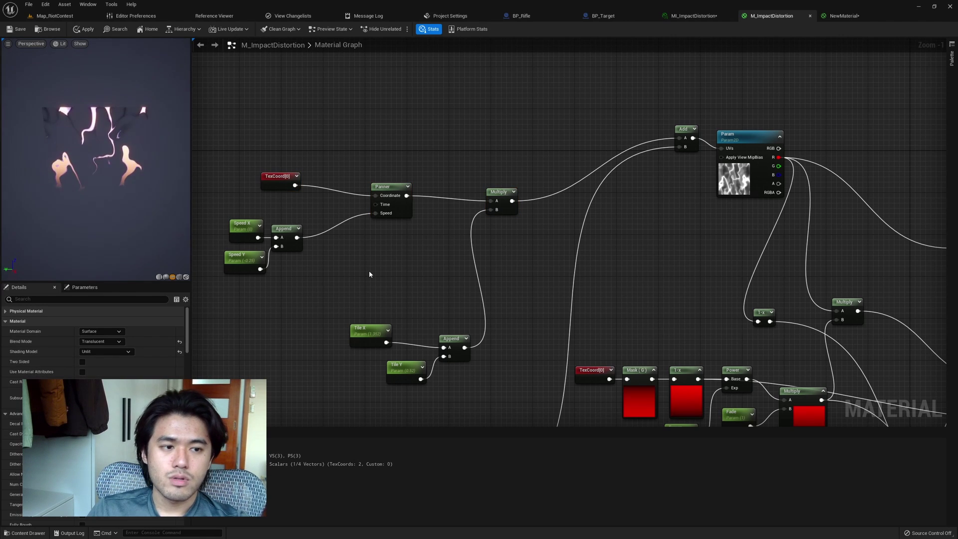
scroll(396, 274, "down", 5)
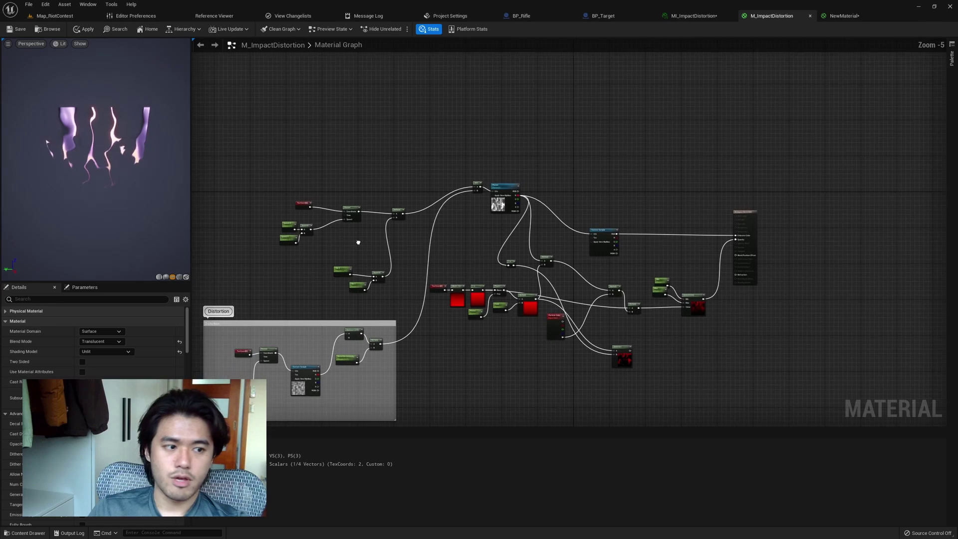
scroll(406, 235, "up", 4)
scroll(439, 230, "down", 1)
scroll(439, 230, "down", 2)
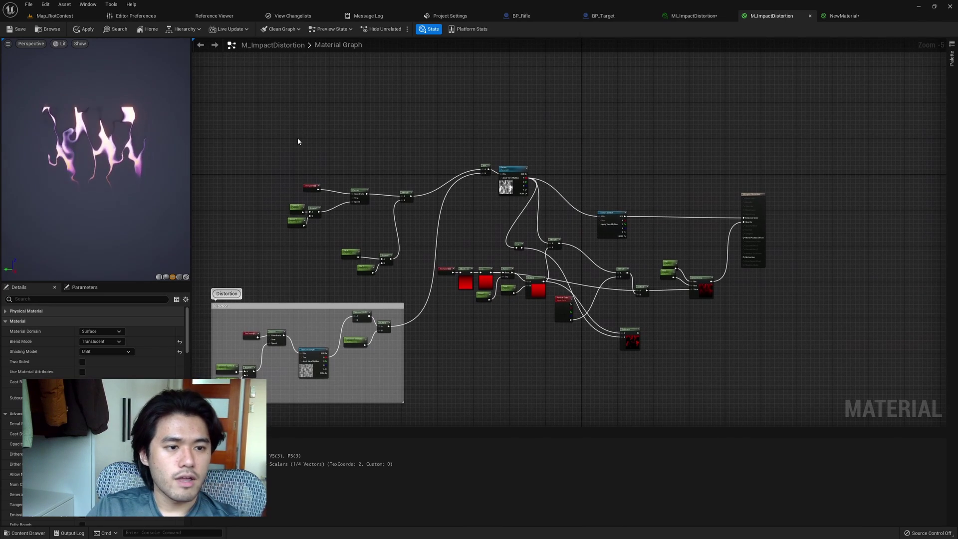
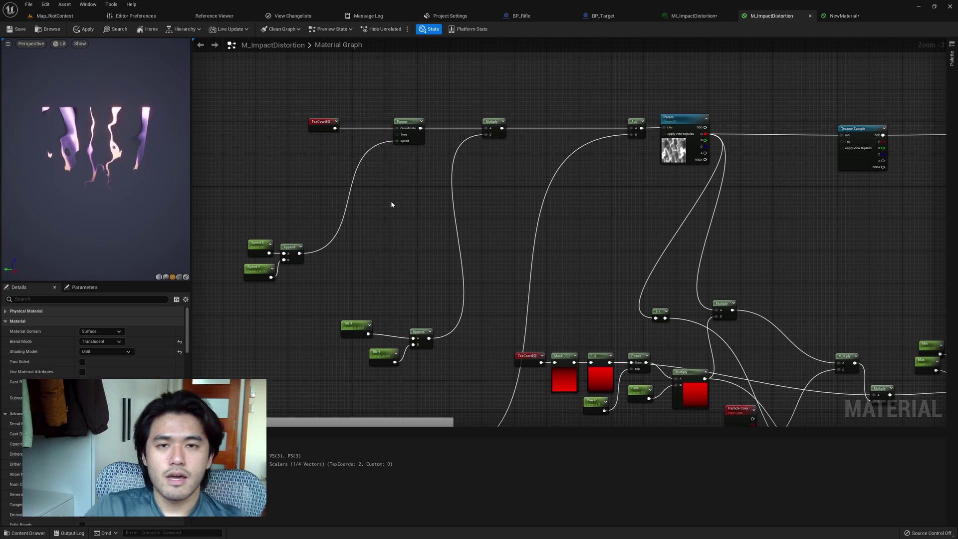
Move the Speed X, Speed Y and Append nodes up together so they sit just below TexCoord, near the Panner's Speed input
left_click_drag(252, 224, 305, 284)
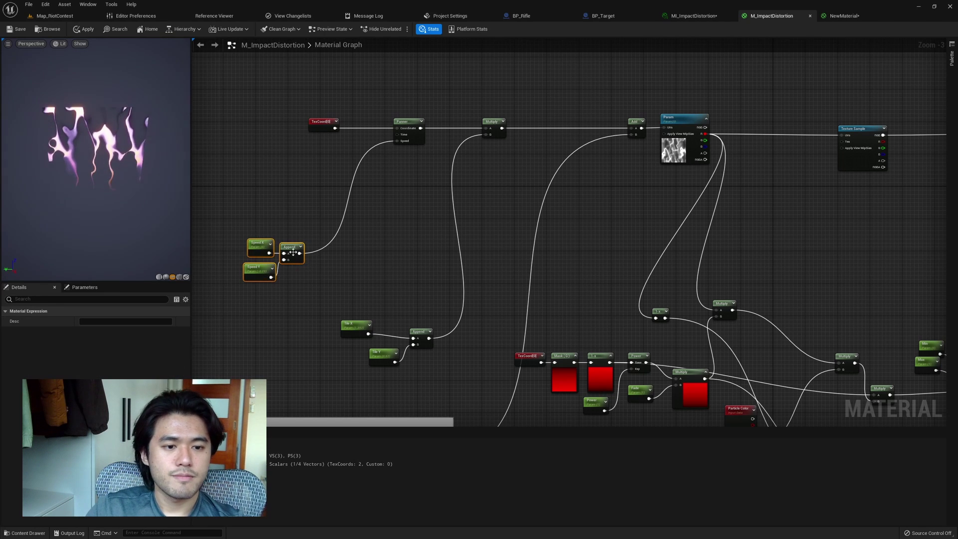
left_click_drag(292, 247, 330, 146)
left_click(355, 188)
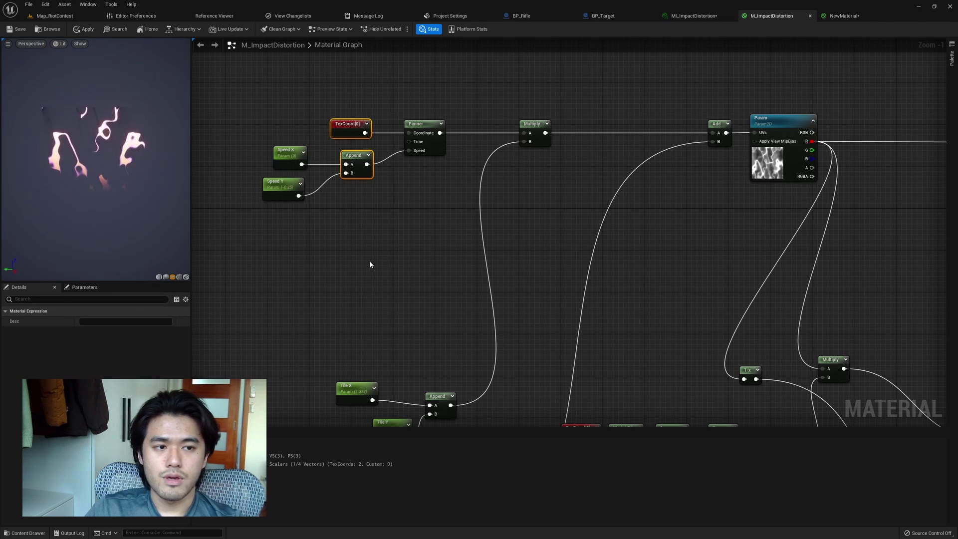
Right-align the speed Append node with TexCoord and right-align Speed Y with Speed X
left_click(362, 231)
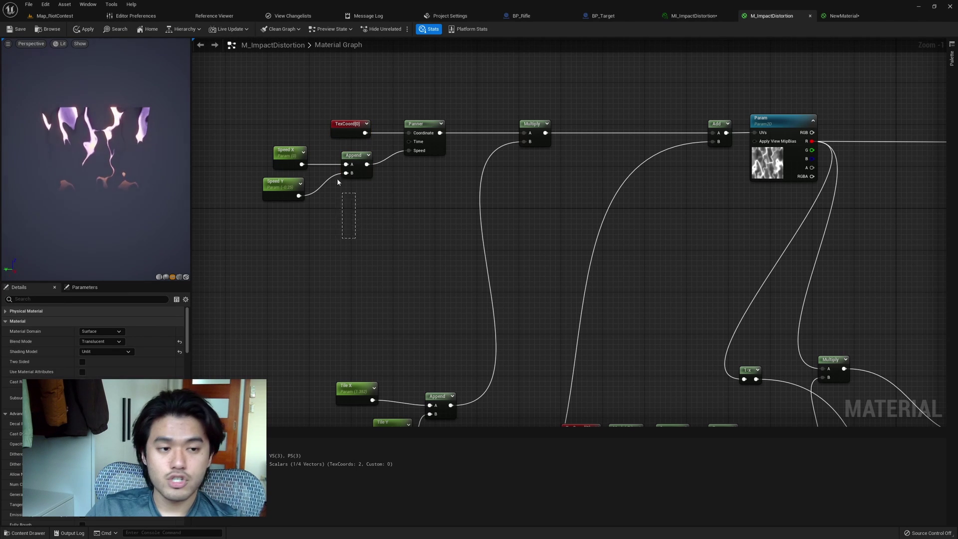
left_click_drag(337, 182, 351, 129)
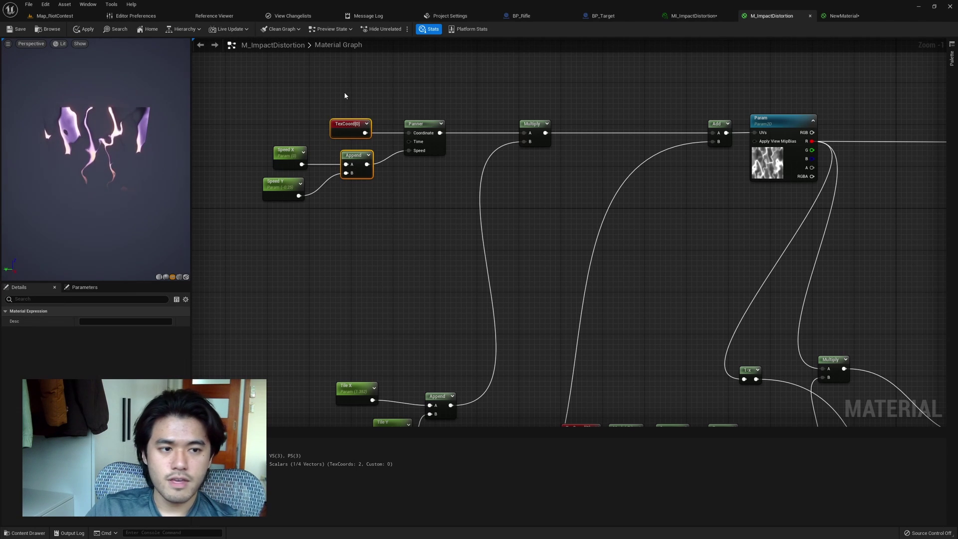
left_click(356, 230)
left_click_drag(268, 227, 379, 153)
left_click(227, 151)
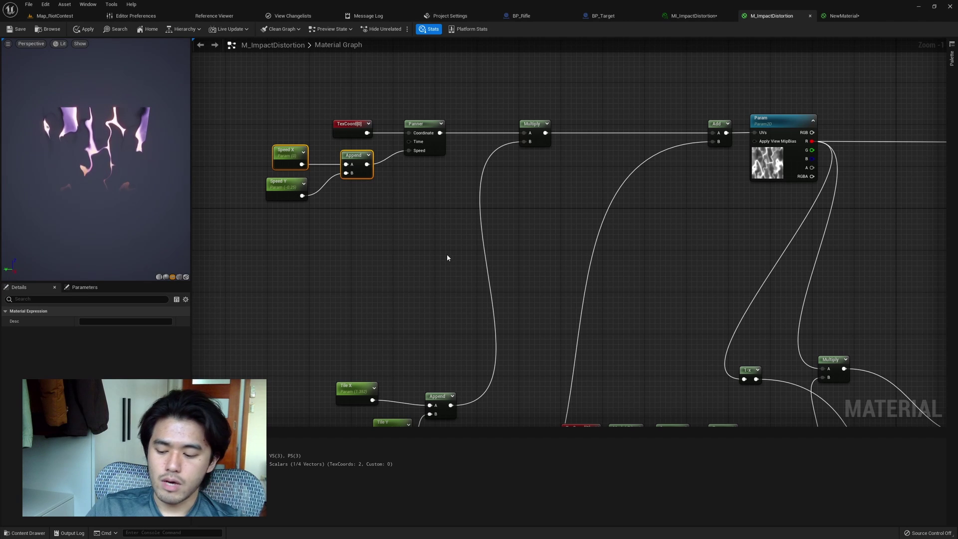
Move the Tile X, Tile Y and Append nodes up below the main UV row and shift Multiply closer to Add
right_click_drag(426, 241, 413, 147)
left_click_drag(314, 275, 474, 342)
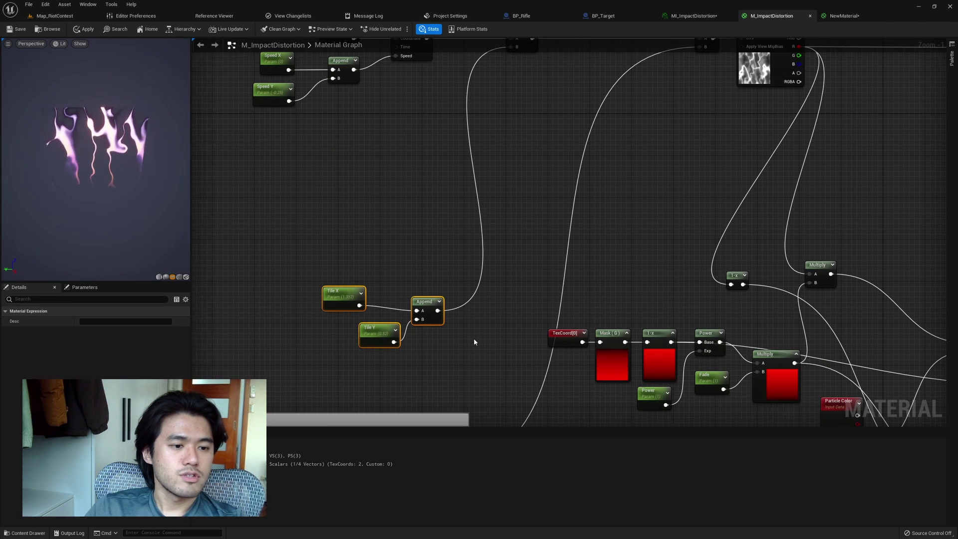
right_click_drag(426, 293, 390, 351)
left_click_drag(391, 369, 490, 162)
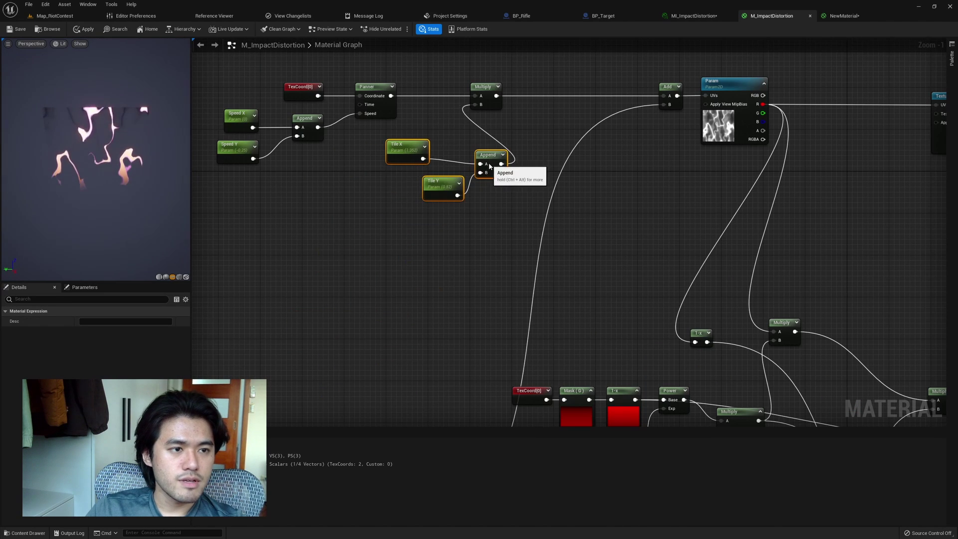
right_click_drag(546, 103, 483, 179)
left_click_drag(423, 164, 489, 166)
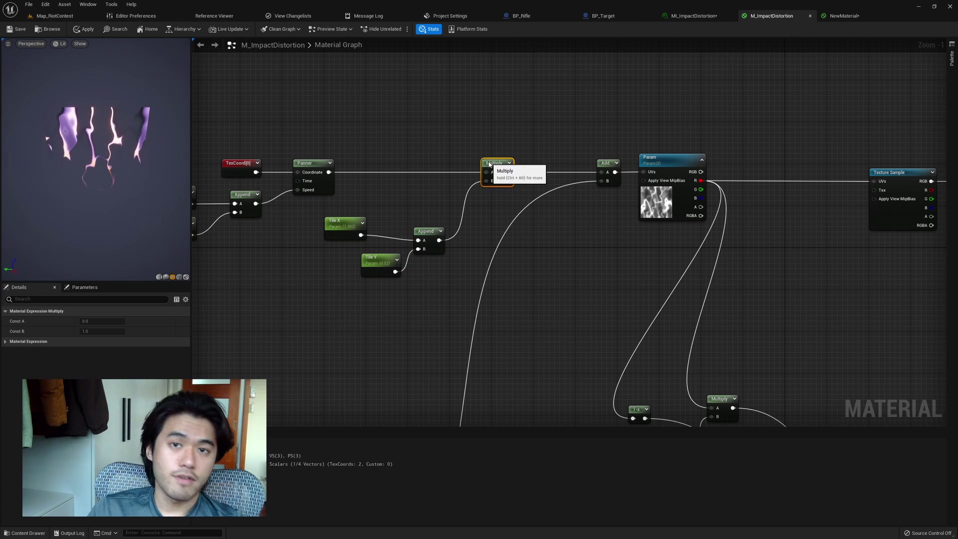
Place the tiling Append beside Multiply's B input and stack Tile X and Tile Y in front of it
left_click_drag(426, 232, 440, 201)
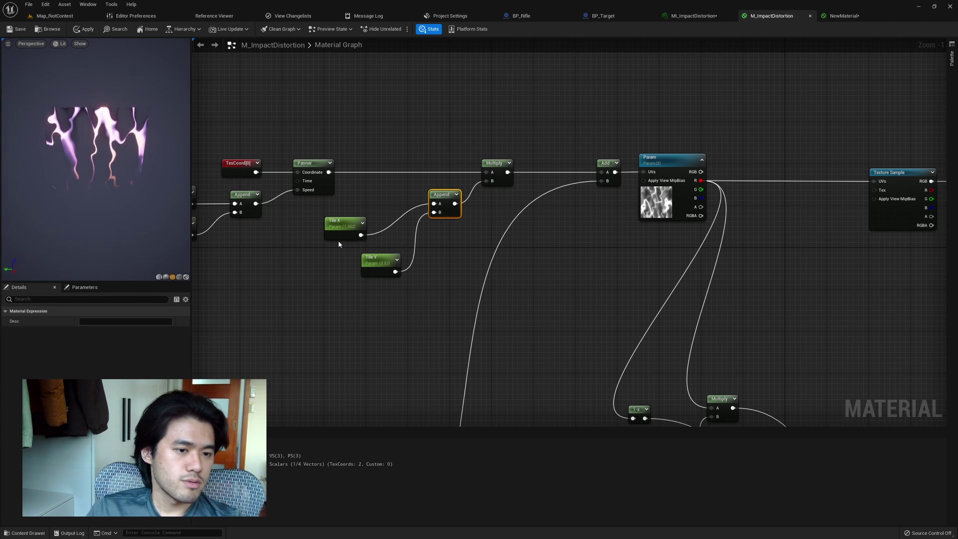
left_click_drag(329, 237, 459, 216)
left_click(424, 240)
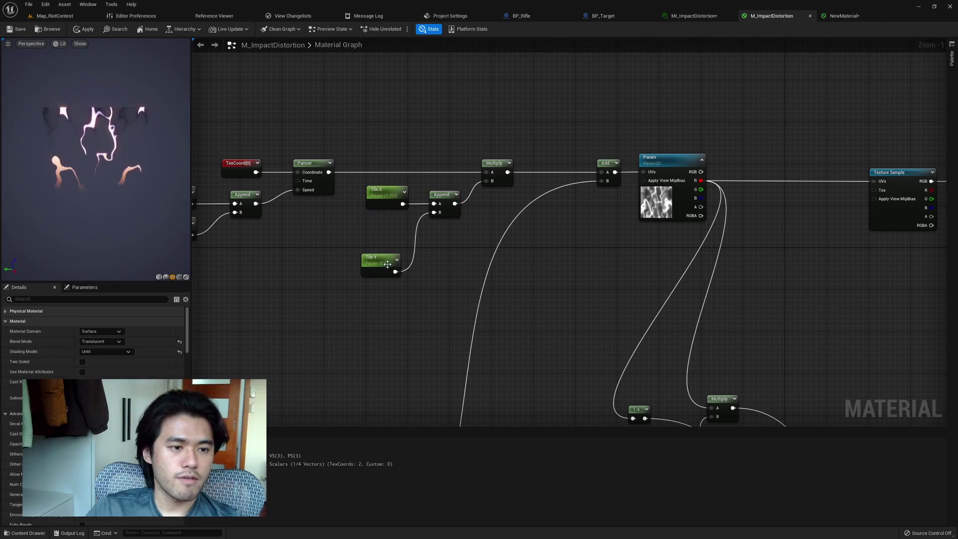
left_click_drag(379, 260, 386, 222)
scroll(385, 184, "down", 5)
Tidy the node alignment inside the Distortion comment and shorten the comment box to fit its nodes
left_click_drag(295, 288, 307, 220)
scroll(299, 243, "up", 3)
left_click_drag(400, 260, 399, 203)
left_click_drag(485, 198, 484, 210)
left_click_drag(331, 227, 334, 203)
left_click_drag(277, 229, 277, 201)
left_click_drag(287, 292, 294, 234)
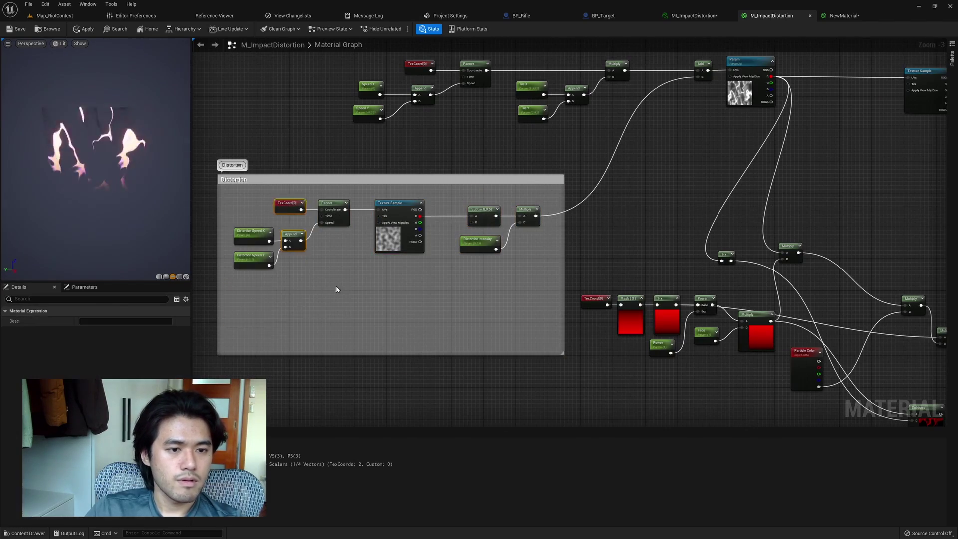
left_click_drag(336, 353, 336, 297)
Reposition the nodes around the lower TexCoord, Mask and 1-x chain and delete the separate 1-x node fed by Param's R output
right_click_drag(749, 200, 270, 237)
left_click_drag(457, 109, 590, 109)
left_click_drag(611, 285, 616, 139)
left_click_drag(511, 306, 533, 152)
left_click_drag(513, 322, 527, 261)
left_click_drag(392, 264, 436, 204)
key("Delete")
mouse_move(502, 419)
right_mouse_down()
mouse_move(526, 325)
mouse_move(498, 412)
right_mouse_up()
left_click_drag(407, 388, 468, 316)
left_click_drag(433, 225, 479, 258)
key("Delete")
Arrange the Power, Fade, Multiply, Particle Color and SmoothStep nodes into a compact, aligned chain leading to Opacity
left_click_drag(343, 313, 387, 195)
left_click_drag(369, 311, 424, 330)
left_click_drag(425, 325, 487, 231)
left_click_drag(372, 343, 442, 267)
left_click_drag(335, 360, 405, 272)
right_click_drag(499, 280, 444, 302)
left_click_drag(230, 204, 642, 222)
Examine the overall layout of the tidied M_ImpactDistortion graph, including the lower mask chain
scroll(567, 237, "down", 3)
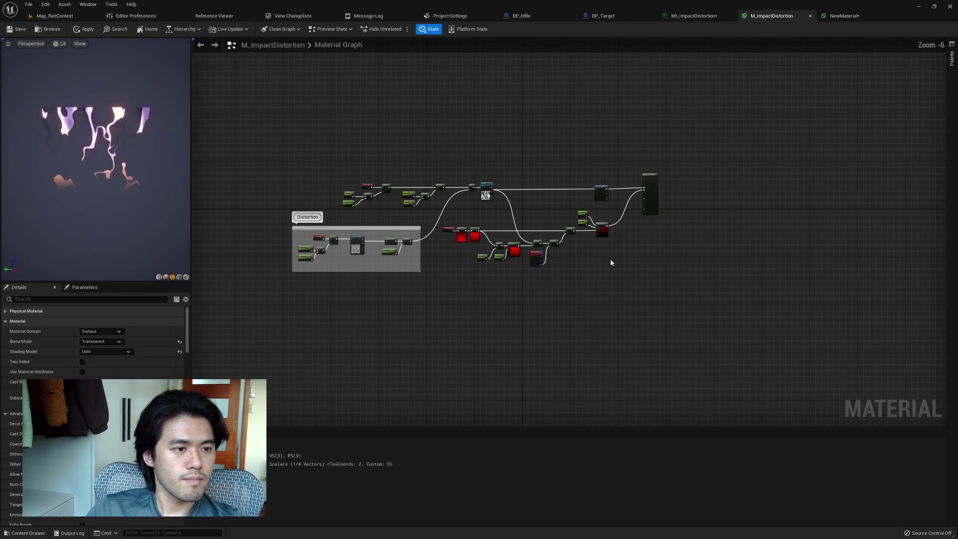
scroll(537, 234, "up", 1)
right_click_drag(563, 187, 652, 207)
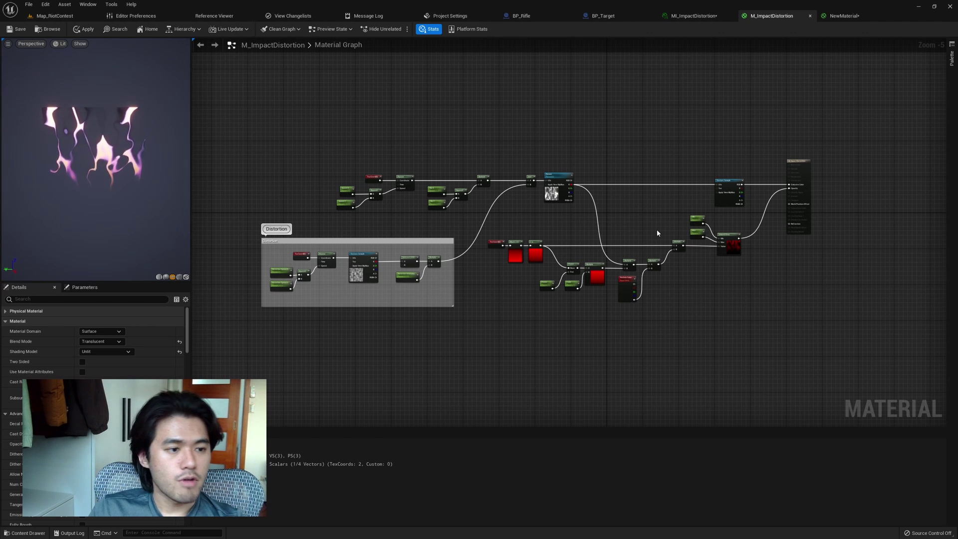
right_click_drag(775, 297, 747, 307)
left_click_drag(748, 306, 444, 220)
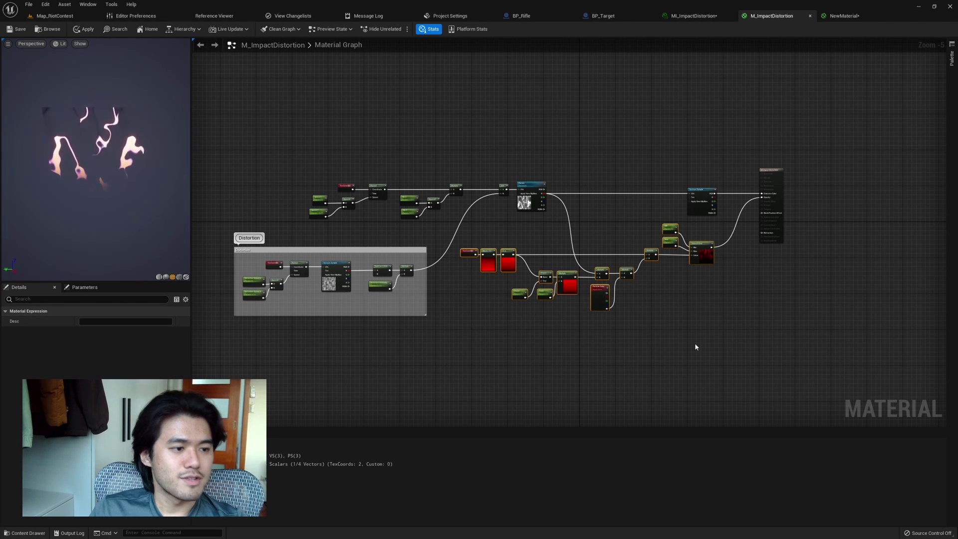
left_click(696, 344)
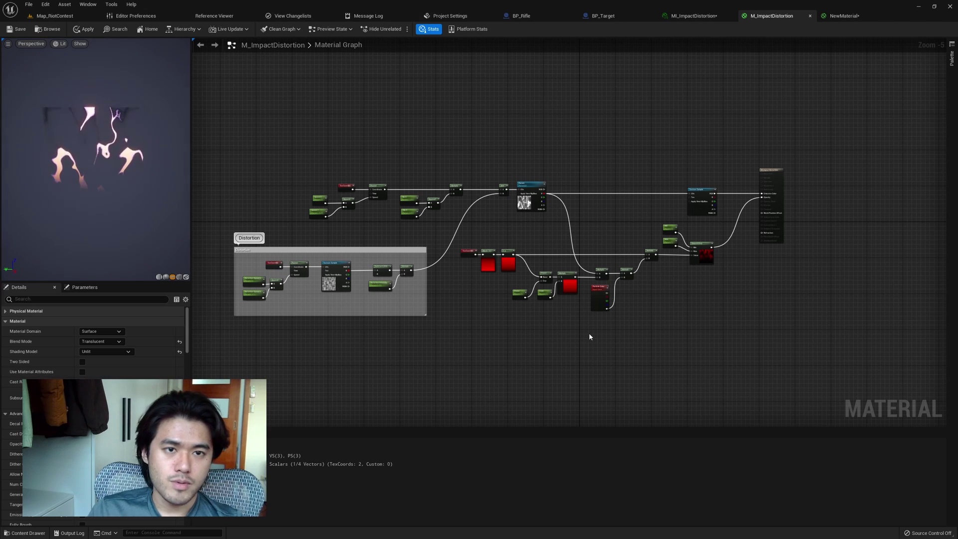
scroll(417, 245, "up", 3)
scroll(418, 245, "down", 1)
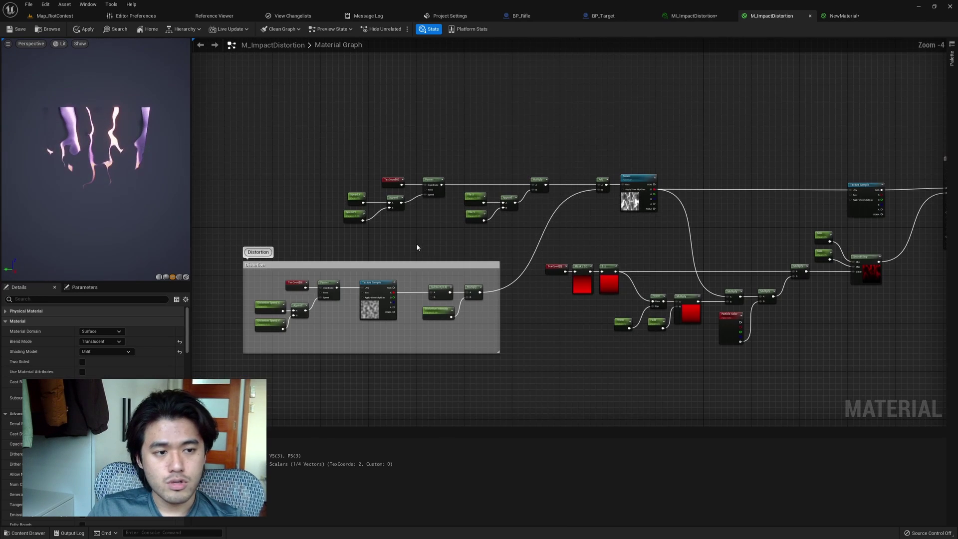
Add a comment titled "UV stuff" around the TexCoord, Speed X, Speed Y, Append and Panner nodes
scroll(414, 239, "up", 1)
right_click_drag(408, 236, 371, 244)
left_click_drag(258, 126, 420, 243)
key("c")
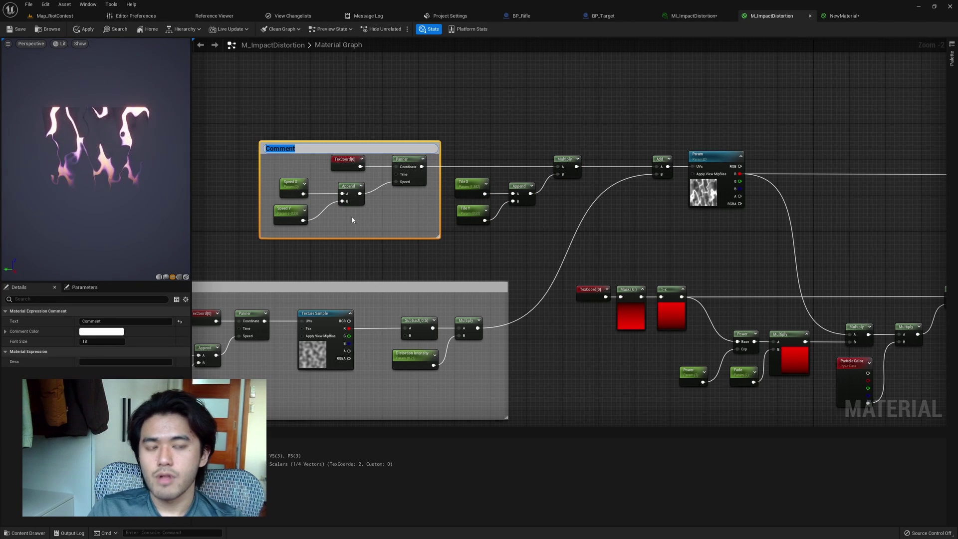
type("UV stuff")
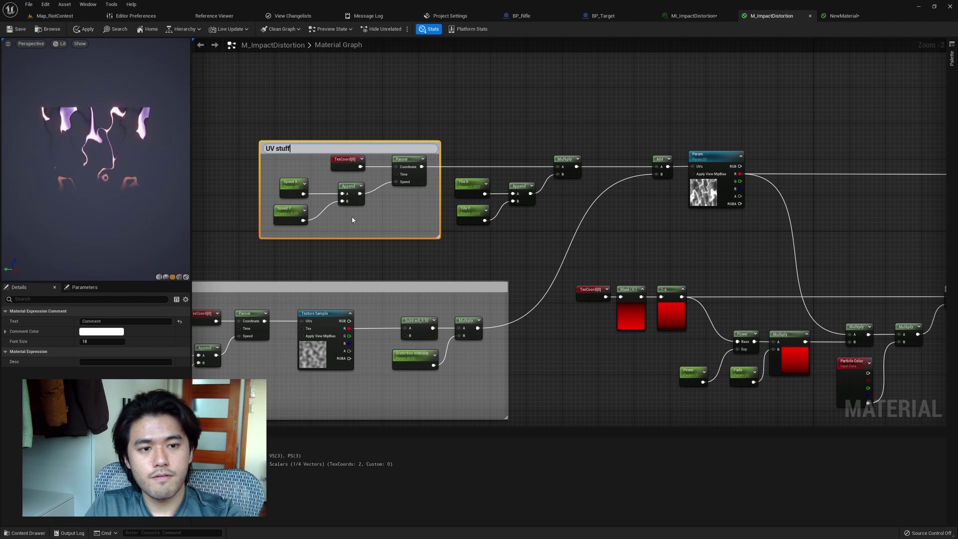
key("Return")
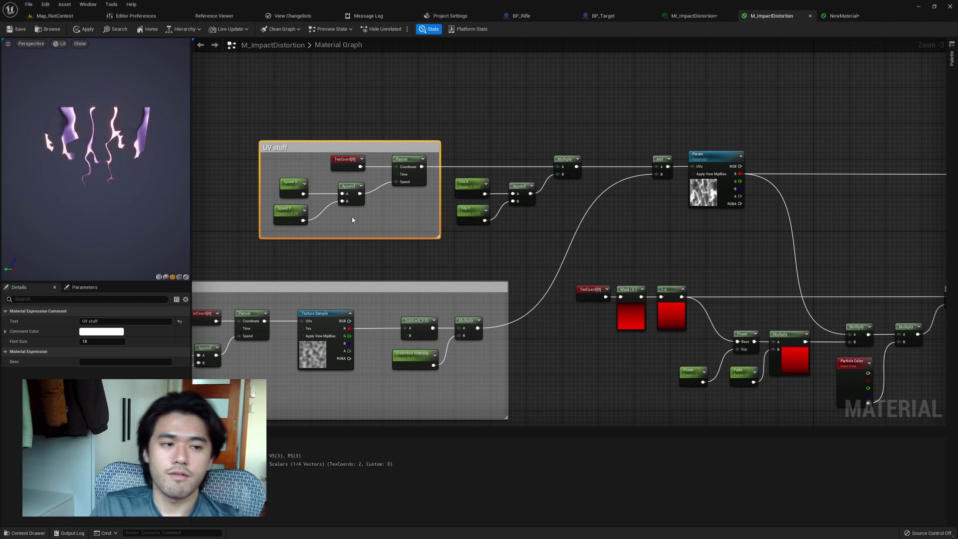
left_click(499, 110)
scroll(502, 128, "down", 2)
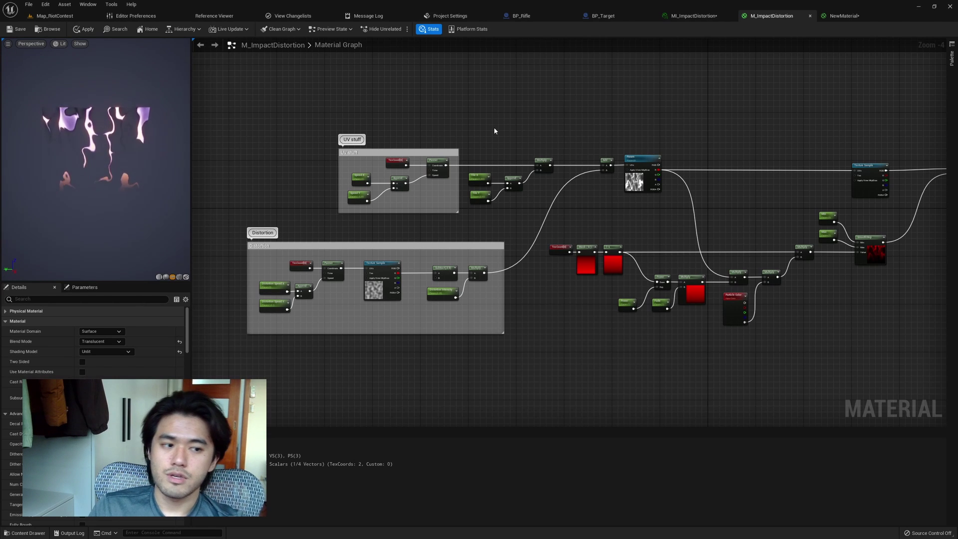
scroll(626, 282, "up", 1)
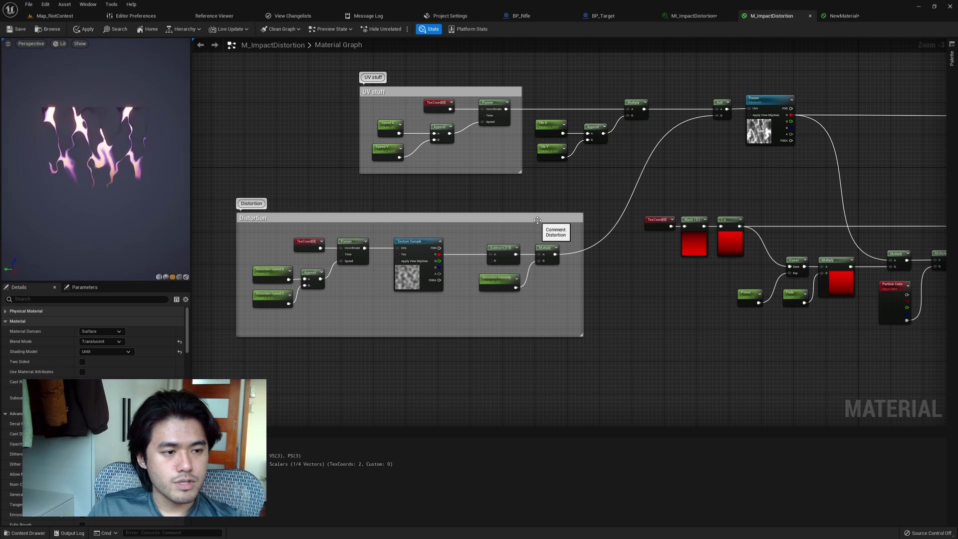
Add a reroute node on the link from Param's R output to the Texture Sample's UVs and move it above the row
mouse_move(540, 217)
left_mouse_down()
mouse_move(533, 231)
mouse_move(556, 209)
mouse_move(535, 209)
mouse_move(494, 255)
mouse_move(554, 260)
mouse_move(500, 230)
mouse_move(518, 215)
mouse_move(489, 210)
mouse_move(542, 227)
left_mouse_up()
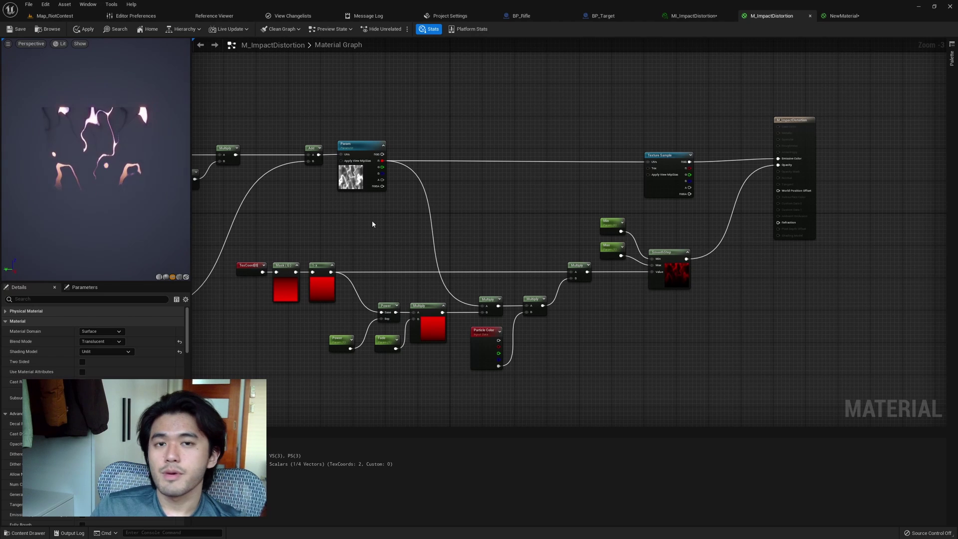
scroll(372, 220, "up", 2)
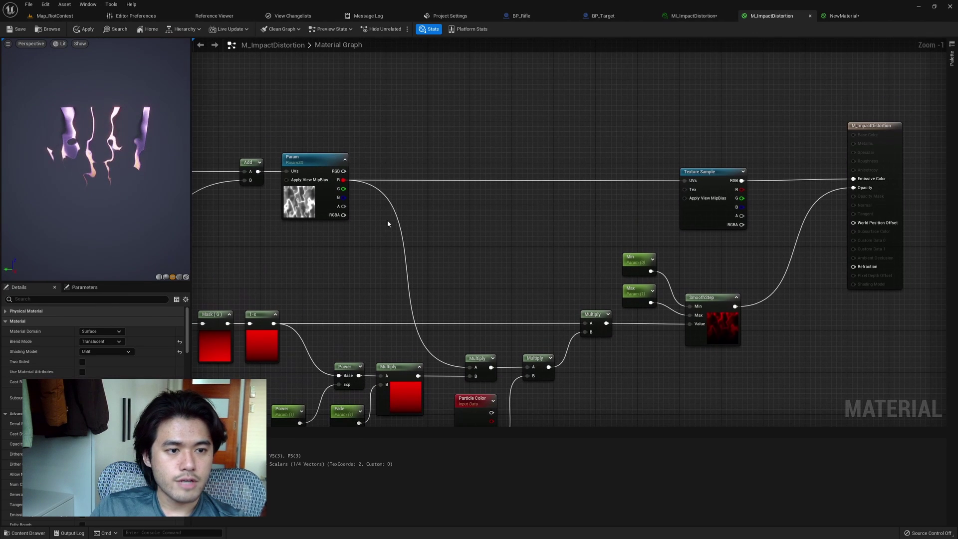
double_click(474, 180)
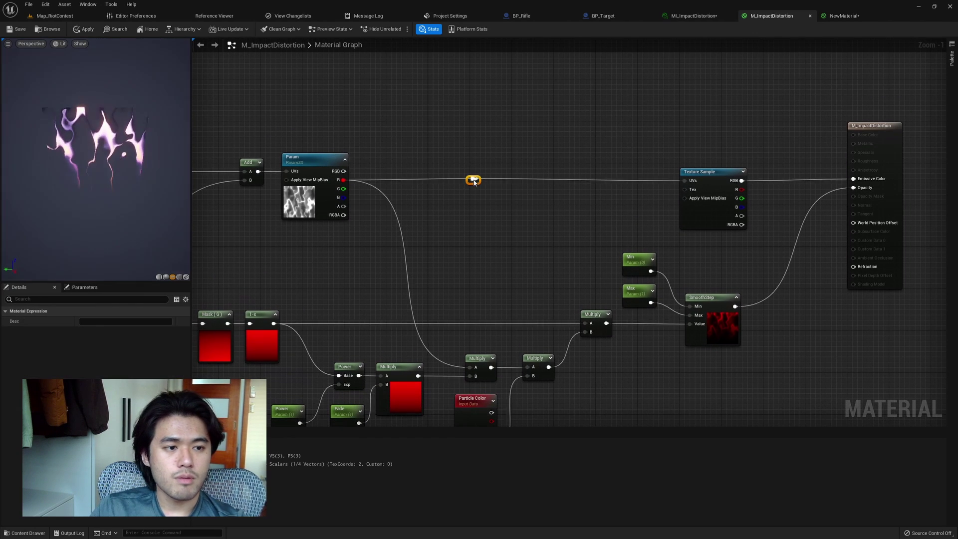
left_click(463, 206)
left_click_drag(462, 206, 497, 153)
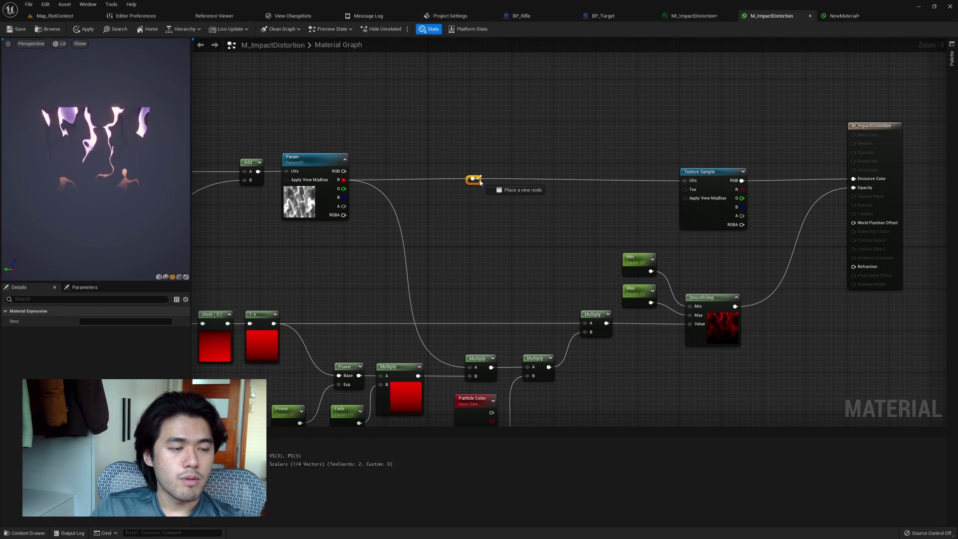
left_click_drag(482, 181, 623, 105)
left_click(494, 121)
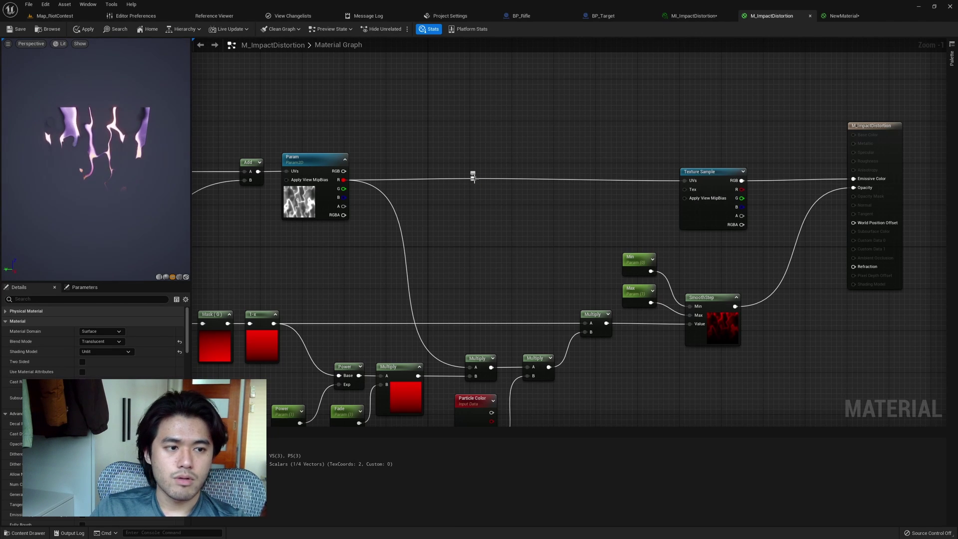
left_click_drag(473, 179, 441, 98)
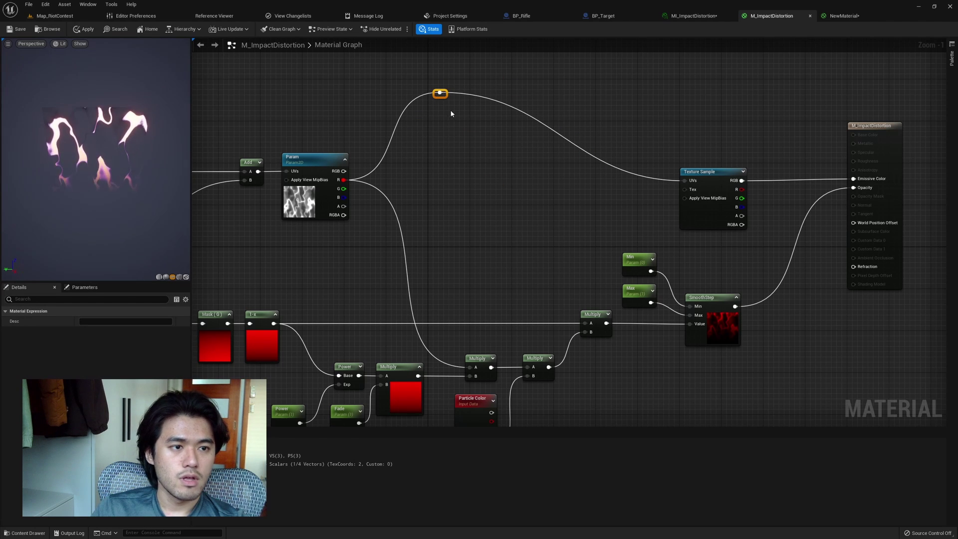
Add a second reroute node on the Param-to-Texture Sample link and place it level with the first, nearer the Texture Sample
left_click(561, 139)
double_click(562, 138)
left_click_drag(562, 137, 613, 98)
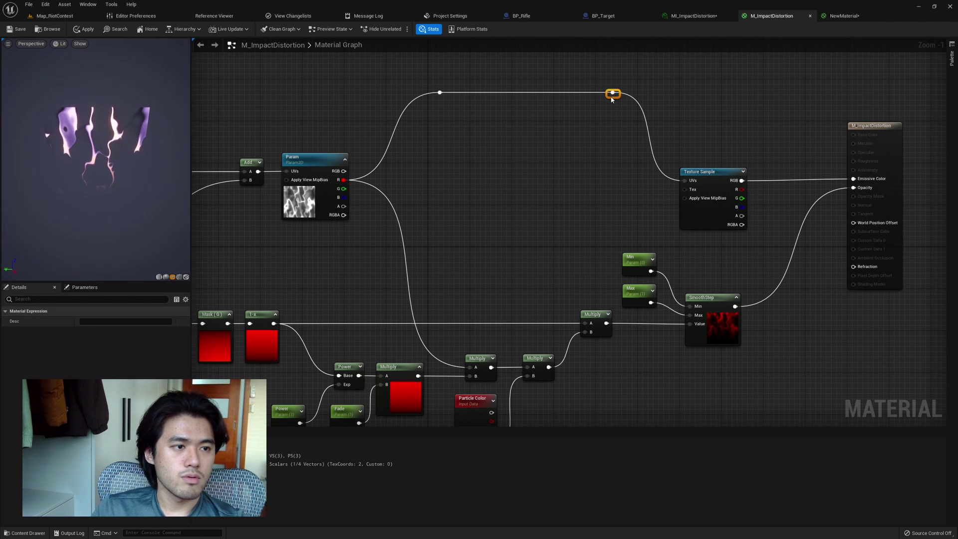
left_click(511, 145)
right_click_drag(504, 157, 495, 198)
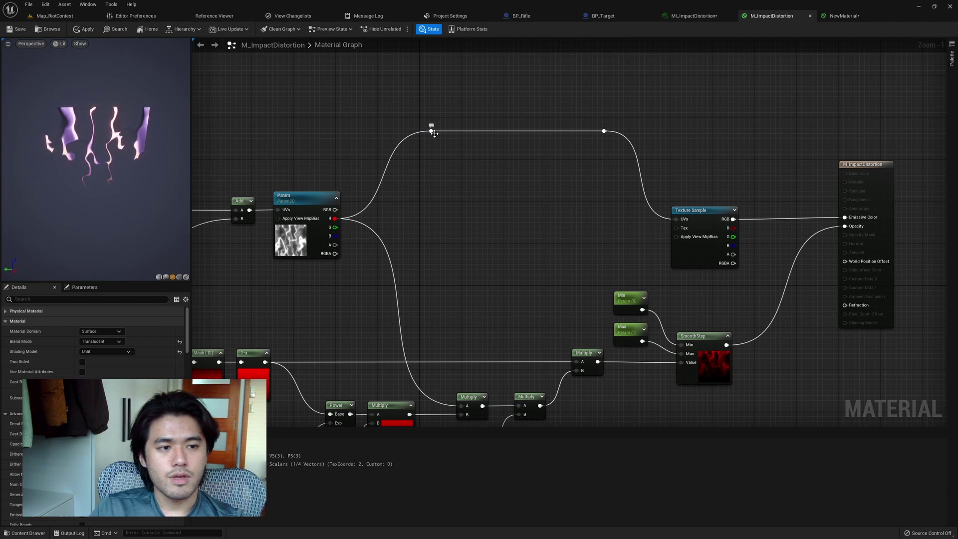
Move the UV stuff and Distortion groups, tiling nodes and Multiply away from Param, and bring Add close to that Multiply
left_click_drag(336, 218, 468, 210)
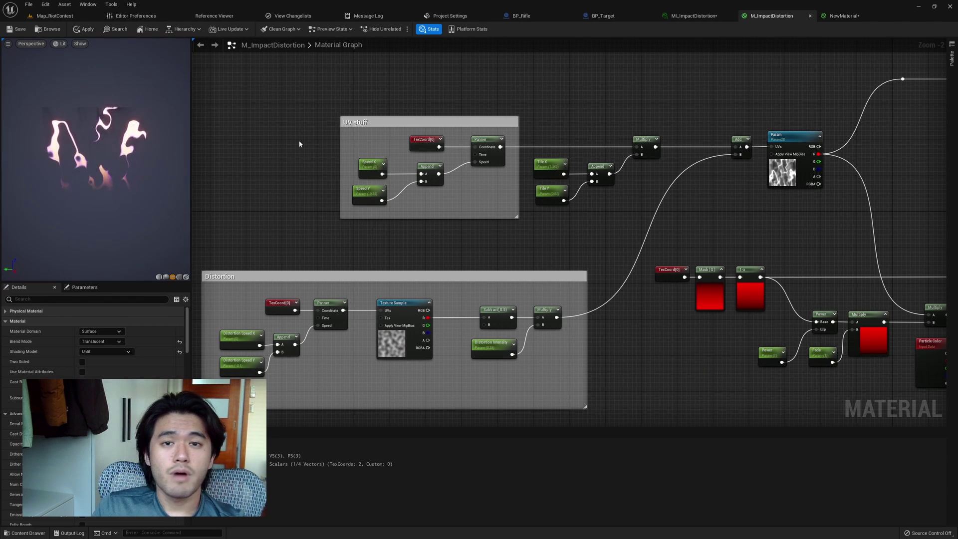
right_click_drag(299, 141, 362, 136)
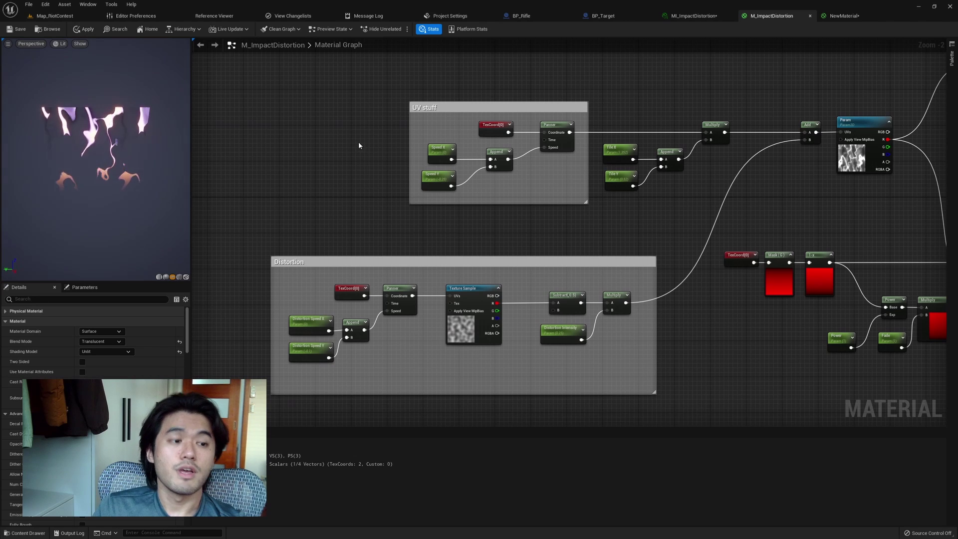
left_click_drag(287, 120, 613, 349)
right_click_drag(719, 435, 685, 448)
left_click_drag(681, 136, 540, 137)
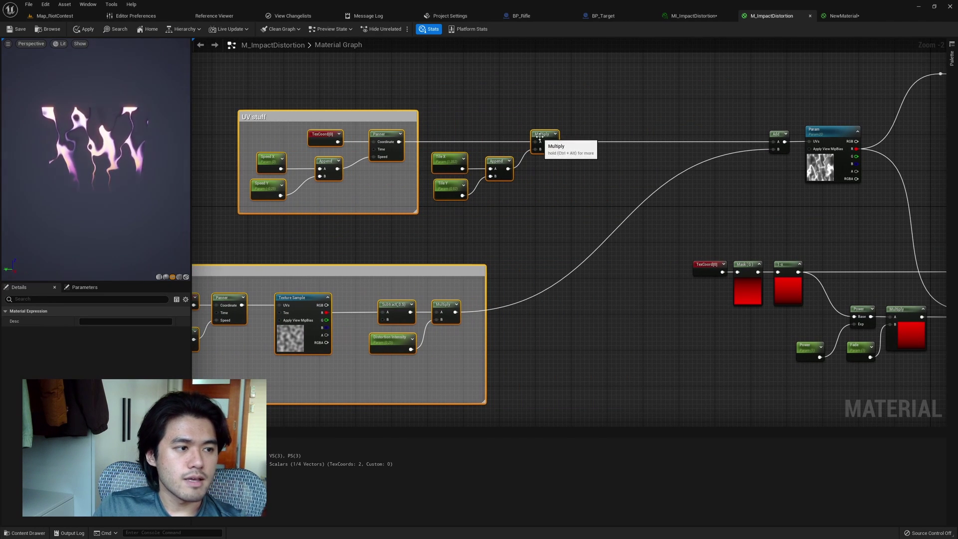
left_click_drag(778, 135, 615, 136)
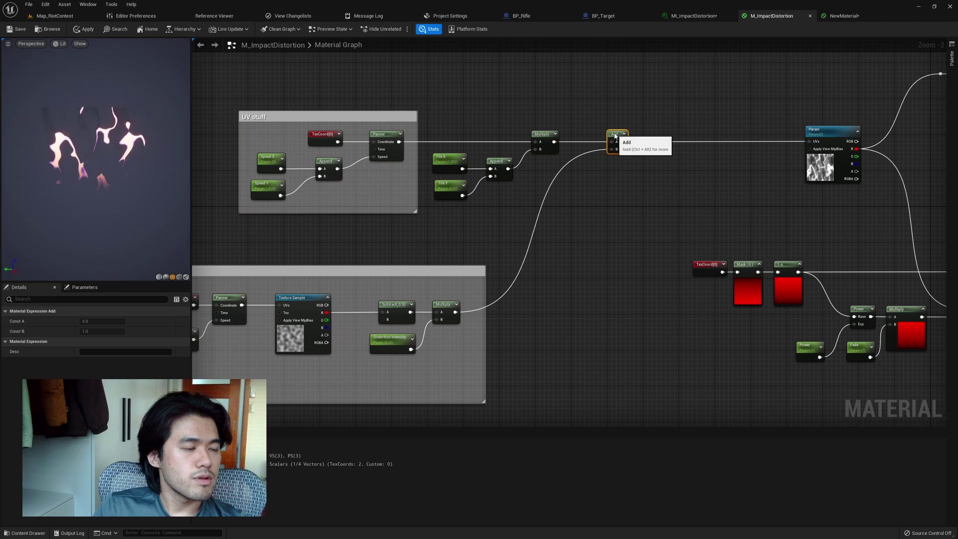
left_click(648, 195)
right_click_drag(594, 230, 687, 260)
scroll(595, 228, "down", 2)
scroll(596, 236, "up", 2)
scroll(633, 266, "down", 1)
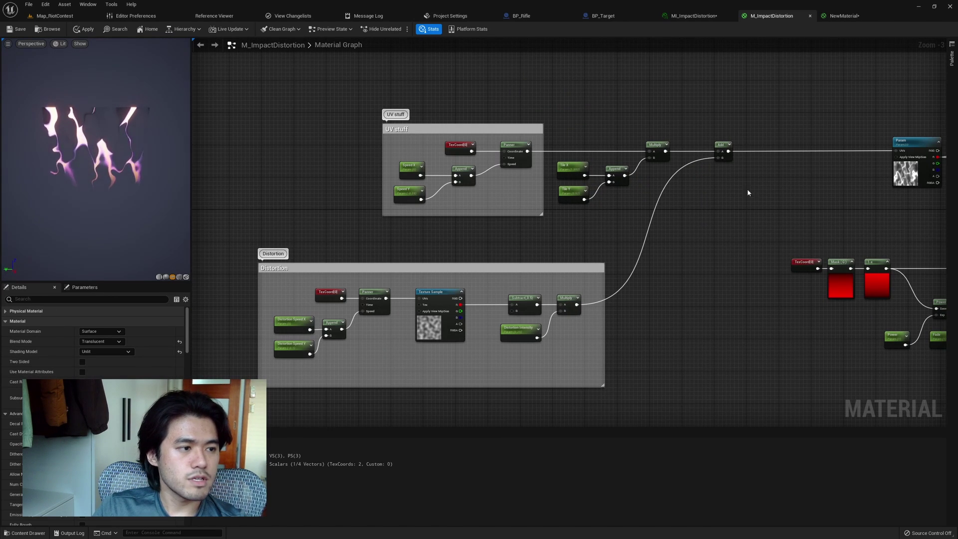
left_click_drag(780, 92, 249, 430)
right_click_drag(686, 218, 516, 397)
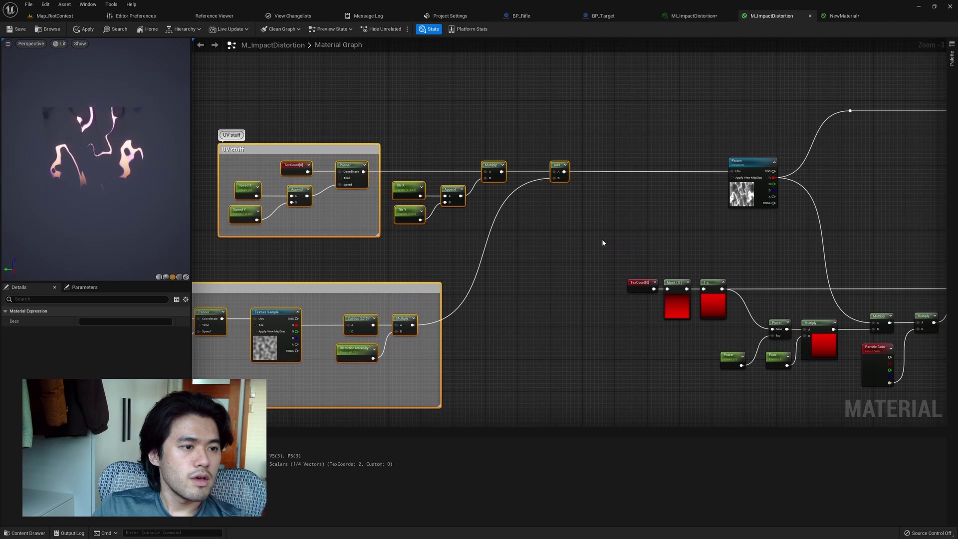
left_click(602, 240)
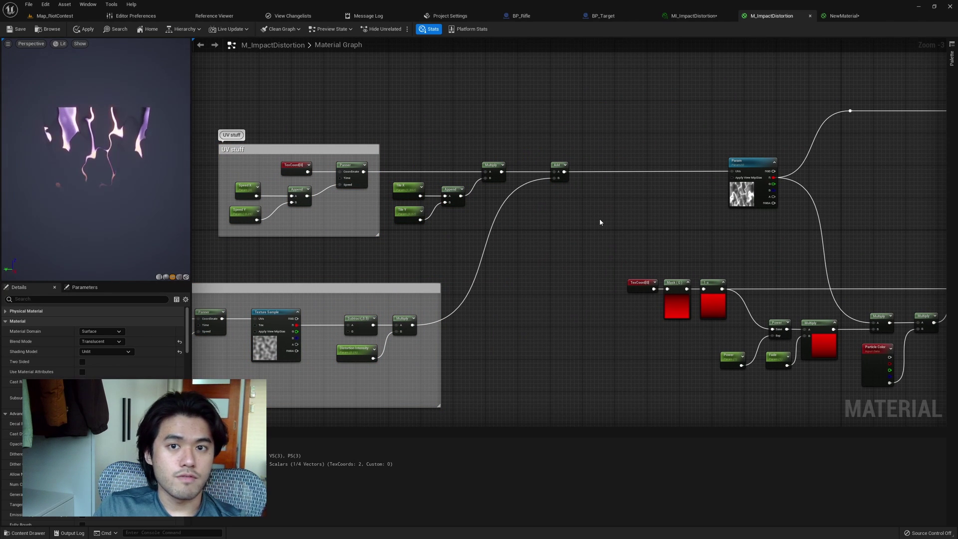
Create a named reroute declaration node from Add's output and name it "Final UV"
right_click_drag(630, 191, 556, 203)
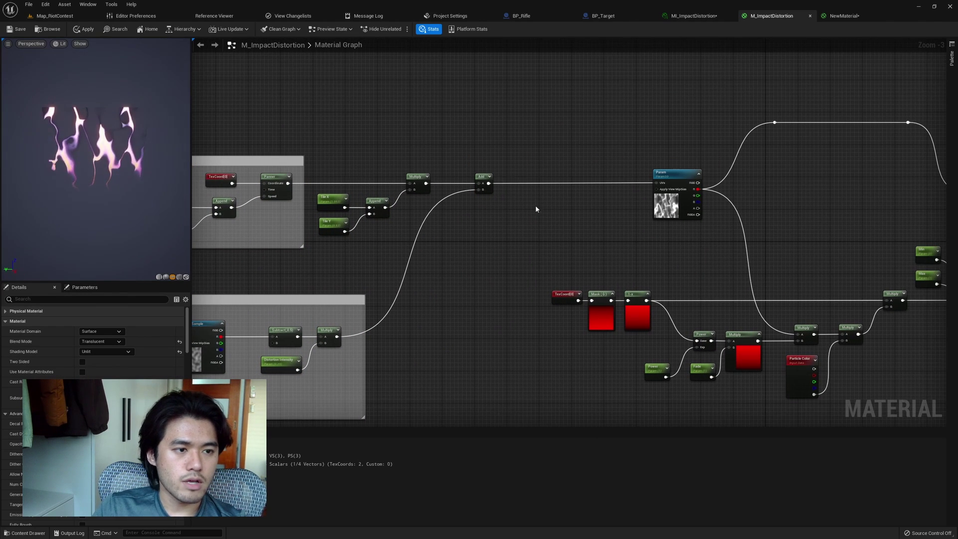
left_click_drag(489, 183, 551, 129)
type("named")
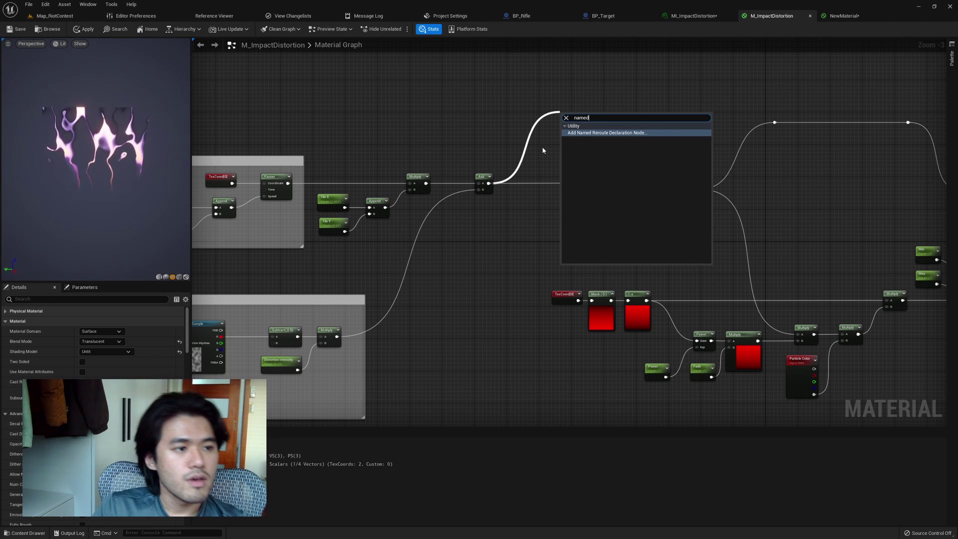
key("Return")
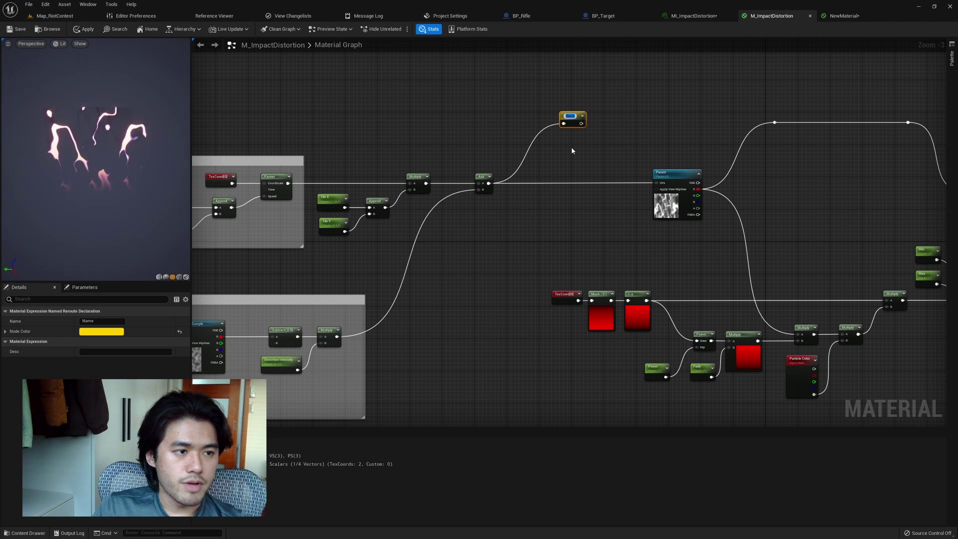
scroll(569, 142, "up", 2)
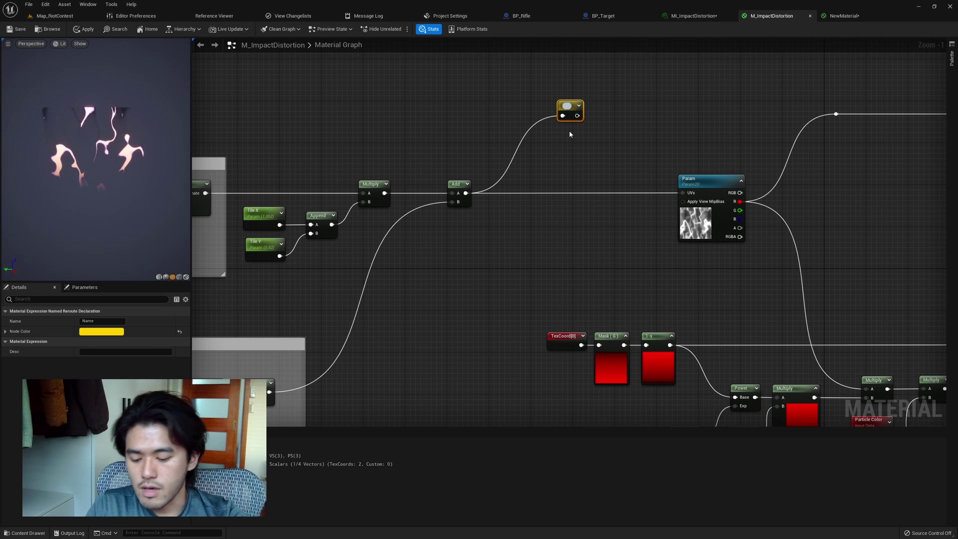
type("Final UV")
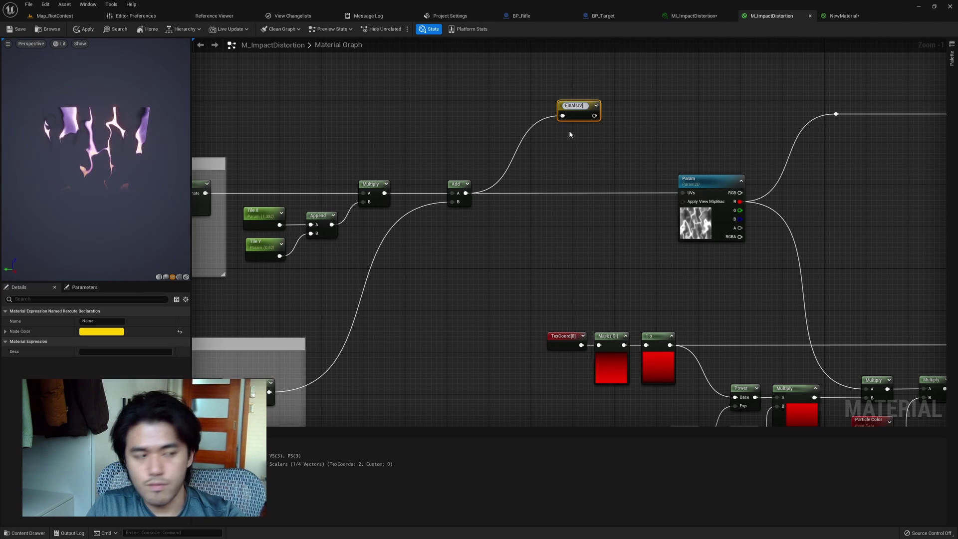
left_click(570, 134)
Insert a Final UV named reroute node beside Param, replace Param's UVs connection with it, and place it level with that input
right_click(557, 235)
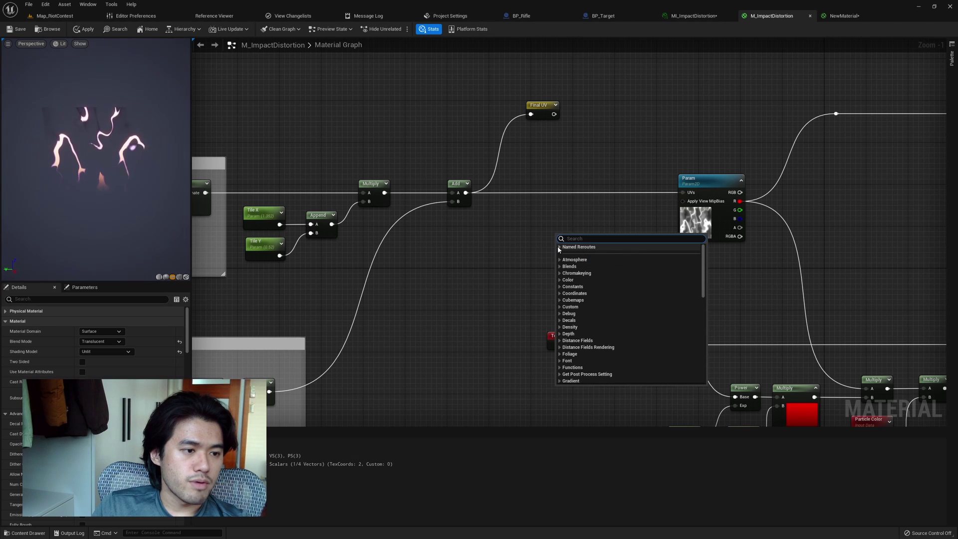
left_click(579, 247)
left_click(581, 254)
left_click_drag(571, 238, 615, 164)
left_click(664, 169)
right_click_drag(664, 168, 639, 173)
left_click_drag(603, 176, 657, 197)
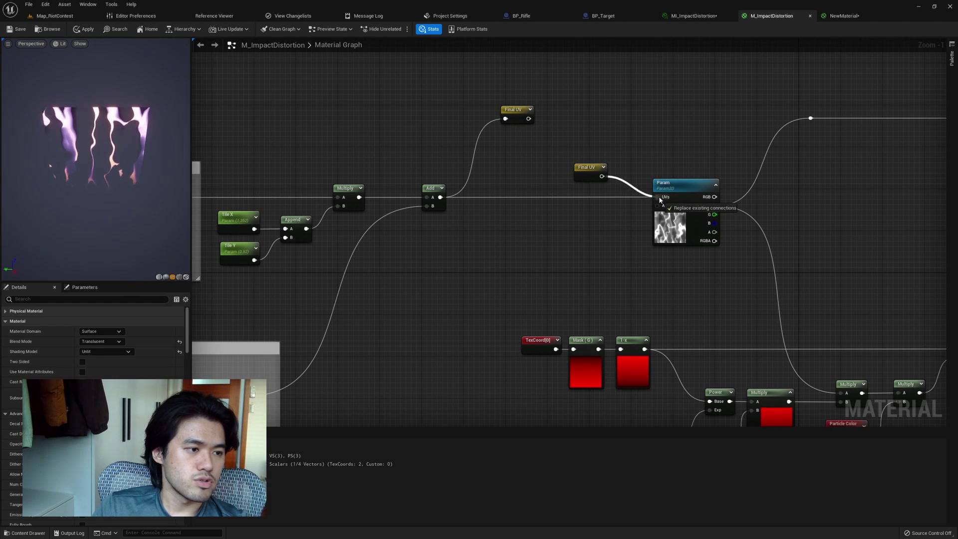
right_click_drag(679, 148, 536, 201)
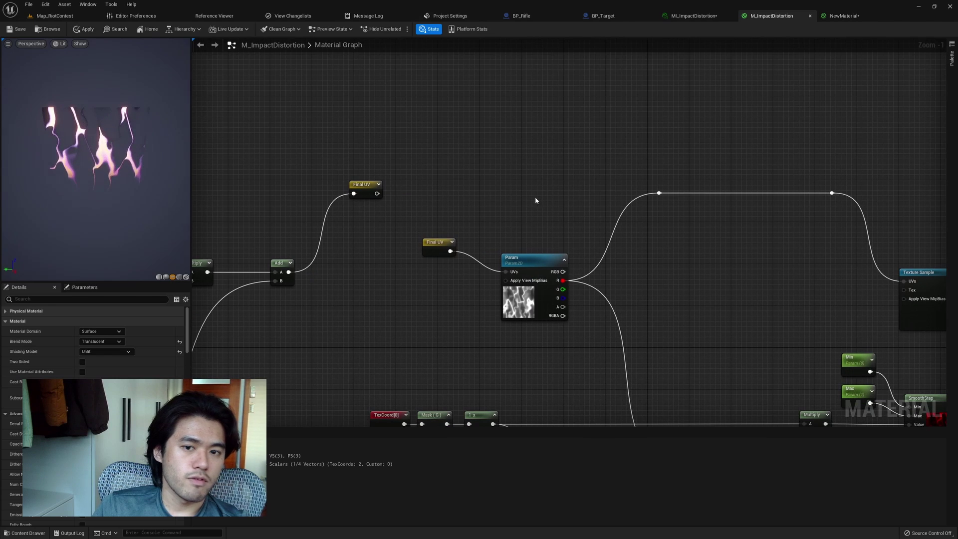
left_click_drag(439, 241, 444, 262)
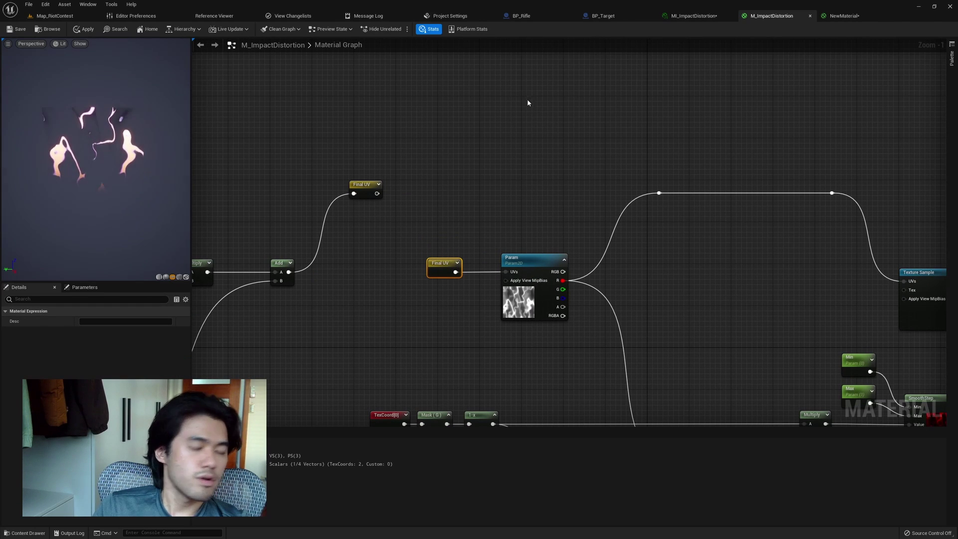
Add a Texture Sample node above Param and paste a copy of the Final UV reroute node beside it
right_click_drag(528, 103, 501, 131)
left_click(510, 121)
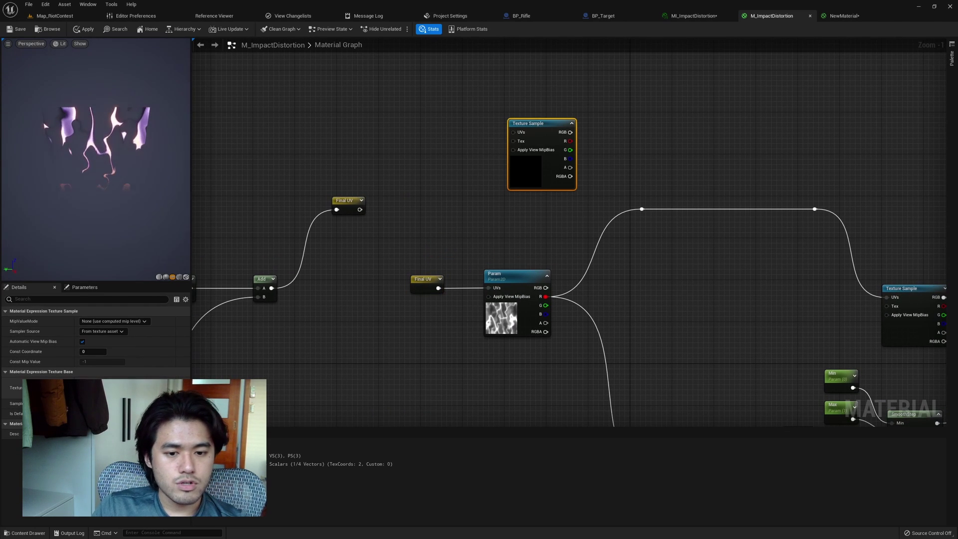
left_click(477, 247)
left_click(426, 279)
key("ctrl+c")
key("ctrl+v")
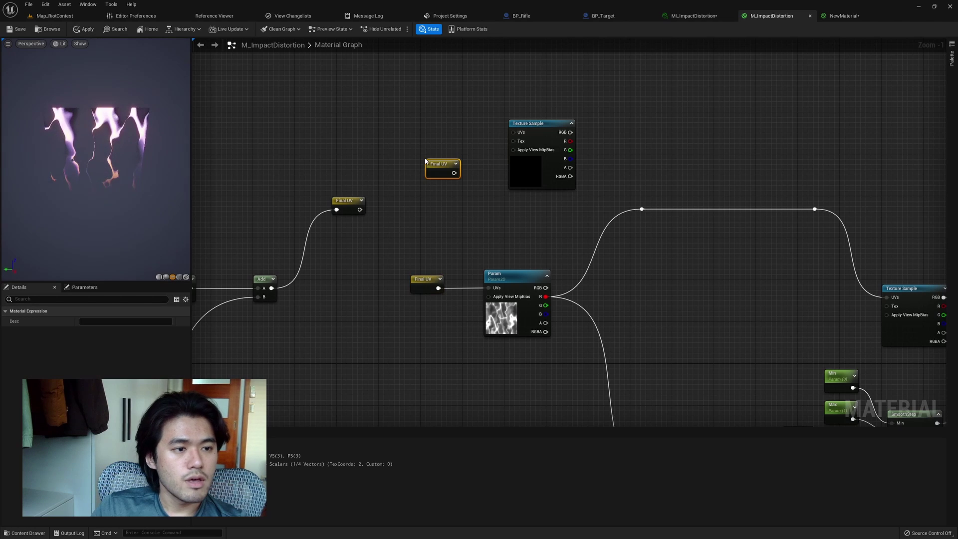
left_click_drag(445, 165, 434, 150)
left_click(439, 190)
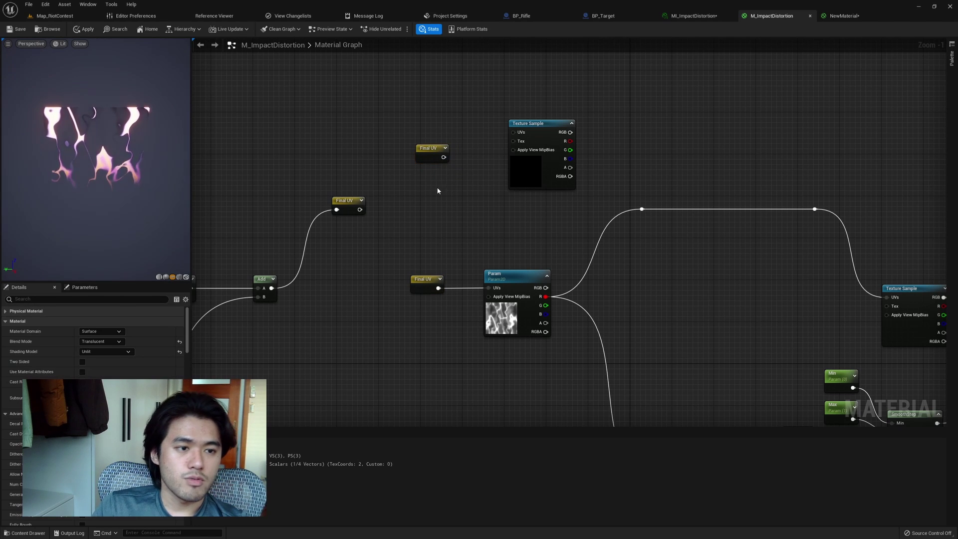
Connect the copied Final UV node to the new Texture Sample's UVs input
left_click_drag(410, 184, 437, 113)
left_click(455, 119)
left_click_drag(426, 151, 514, 132)
left_click(449, 152)
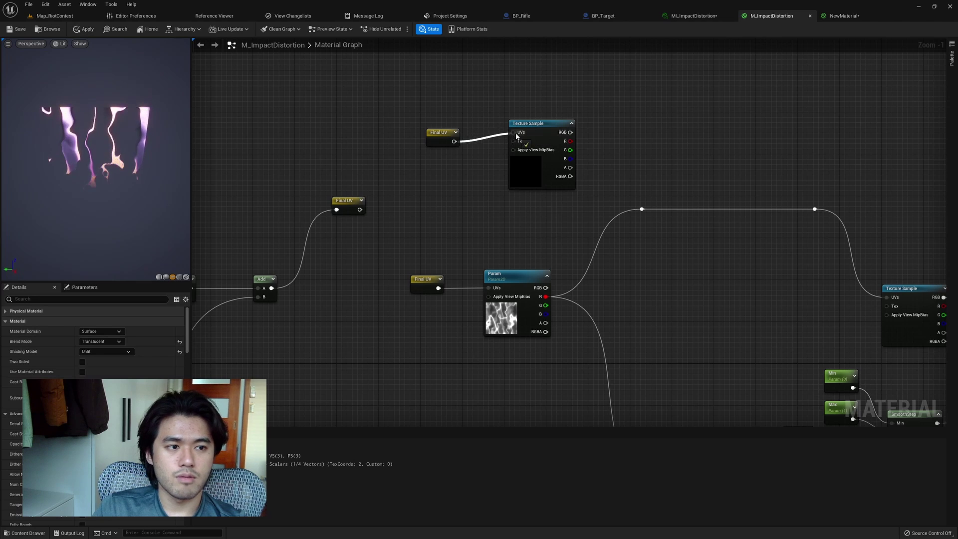
Straighten the Final UV link to the new Texture Sample and place the Final UV declaration in line with Add's output
key("q")
right_click_drag(401, 240, 478, 194)
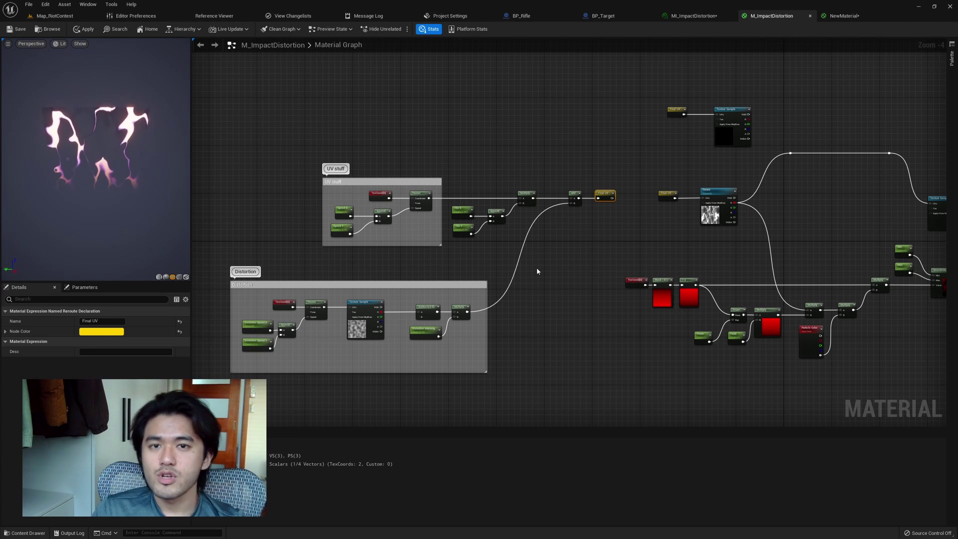
scroll(615, 245, "up", 2)
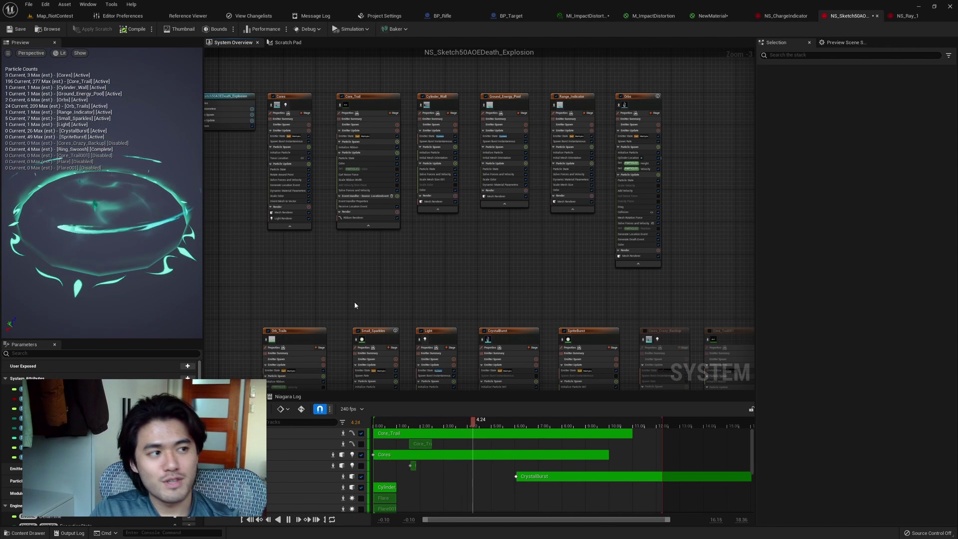
Toggle isolation of the Cores emitter in NS_Sketch50AOEDeath_Explosion to preview it alone, ending with isolation off
scroll(358, 279, "up", 3)
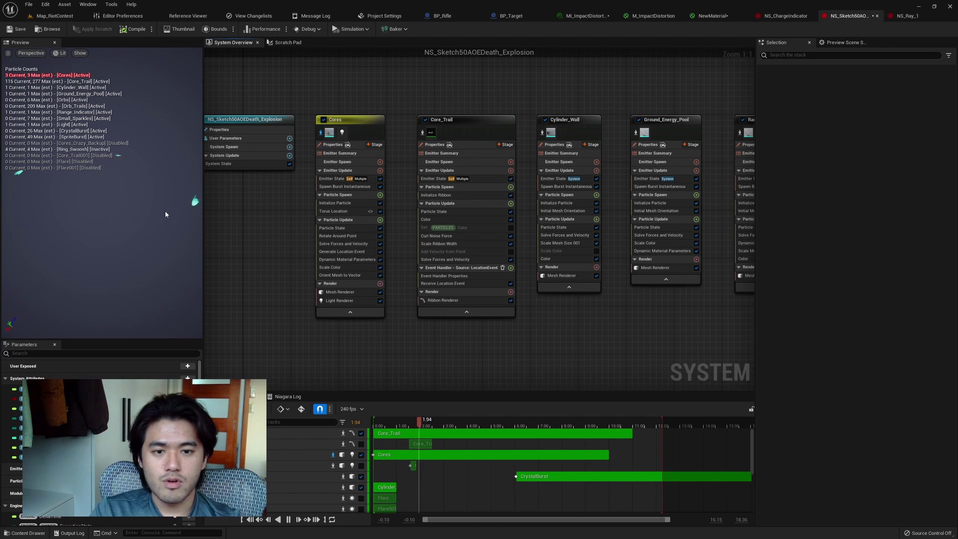
left_click(321, 133)
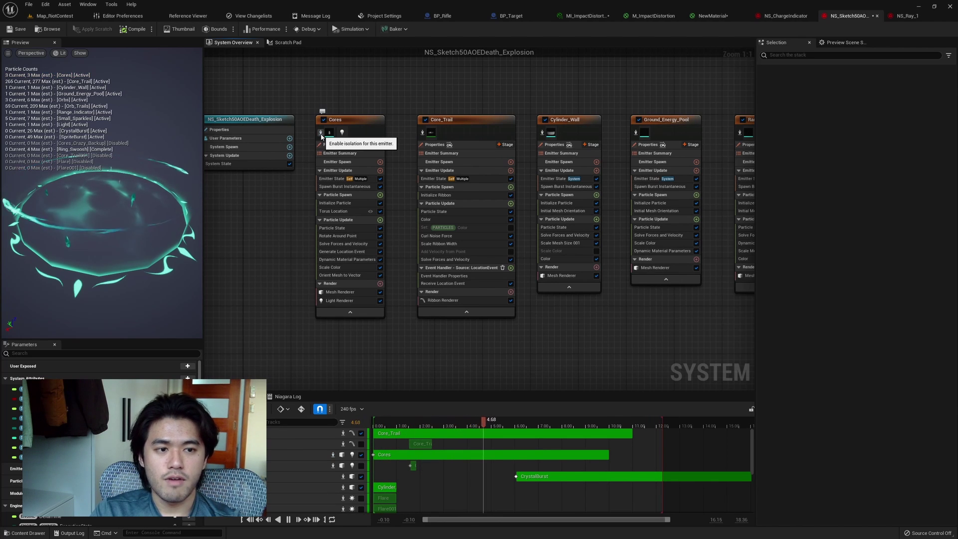
left_click(321, 133)
left_click(320, 133)
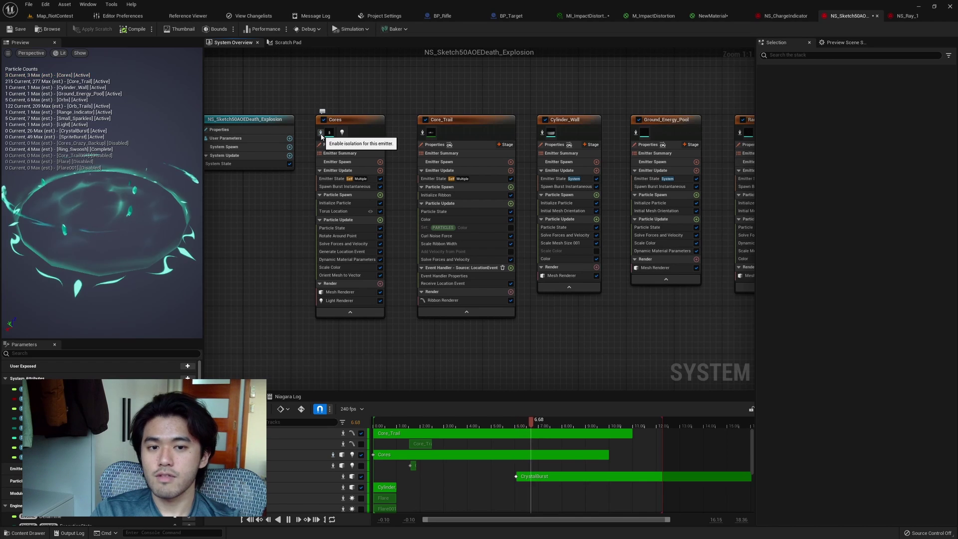
Isolate the Cylinder_Wall emitter to preview it alone, and turn its isolation back off
right_click_drag(529, 96, 420, 95)
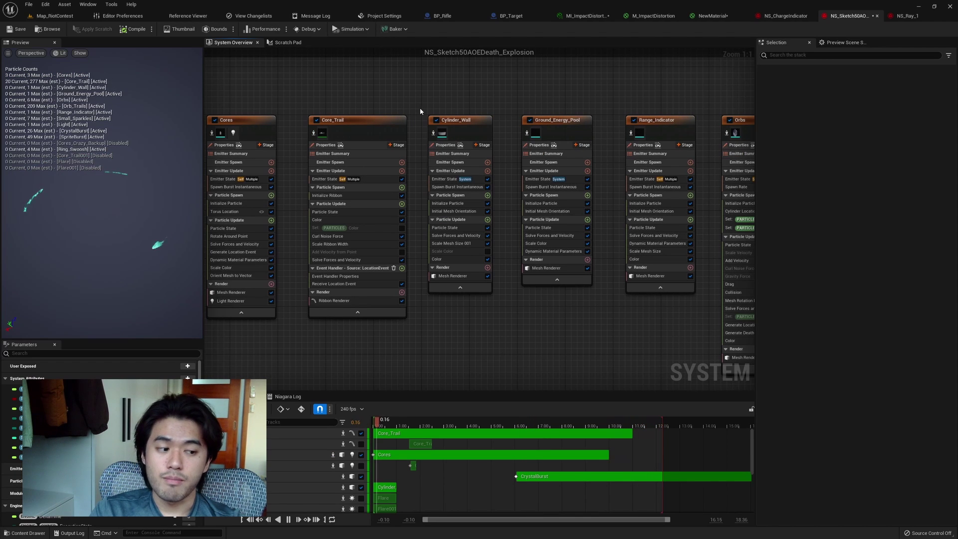
left_click(433, 134)
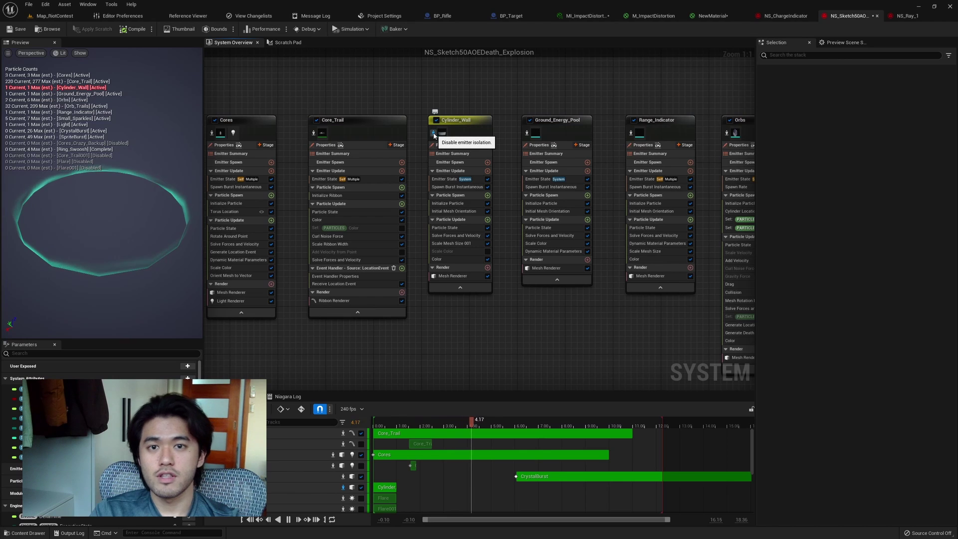
left_click(433, 134)
right_click_drag(372, 95, 396, 121)
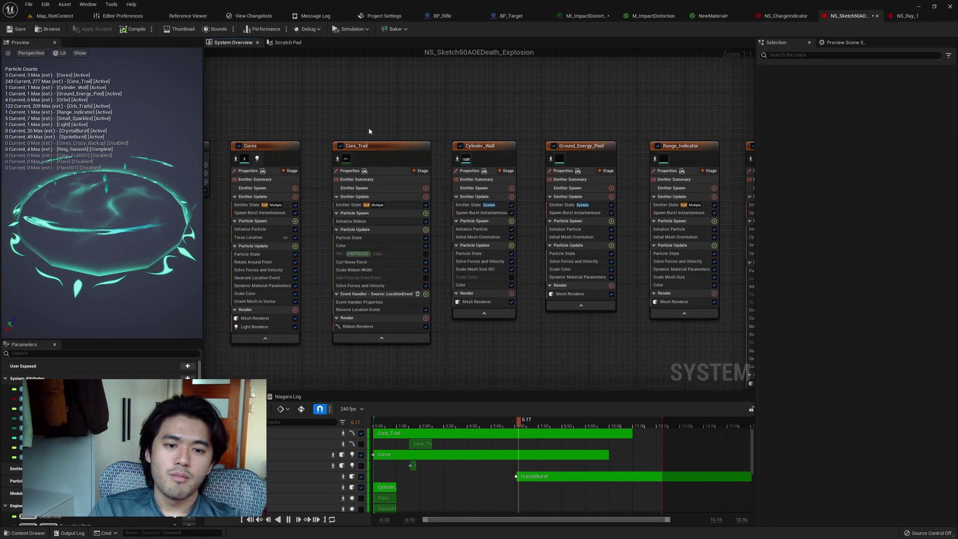
Pause the particle effect's playback to examine the full effect, and resume it
right_click(302, 120)
left_click(293, 519)
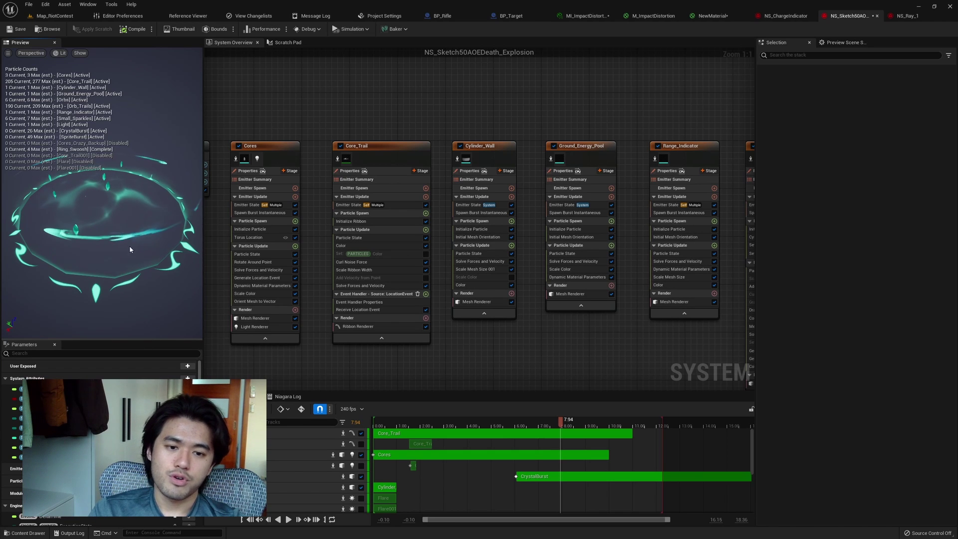
left_click(289, 520)
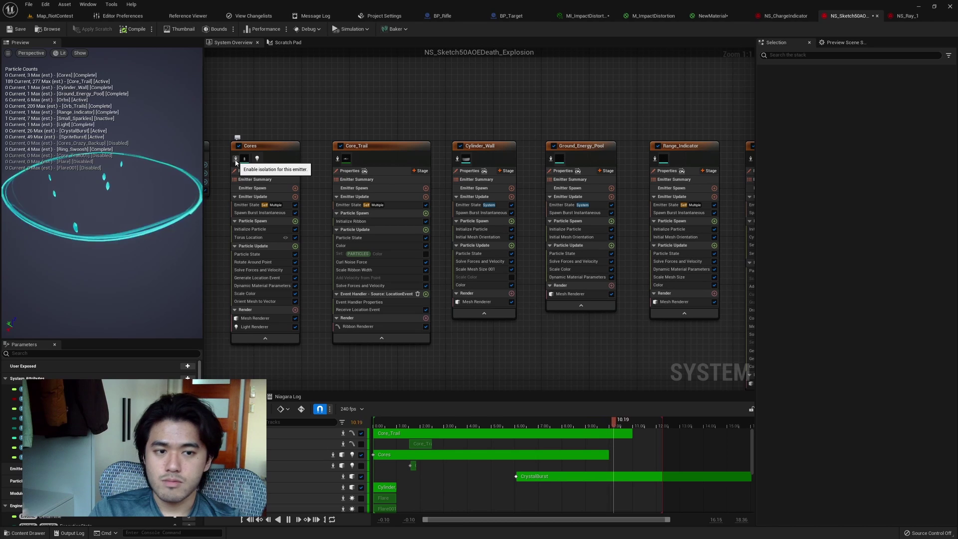
Preview the Cores emitter in isolation, switch the isolation to Core_Trail, and turn it off
left_click(235, 160)
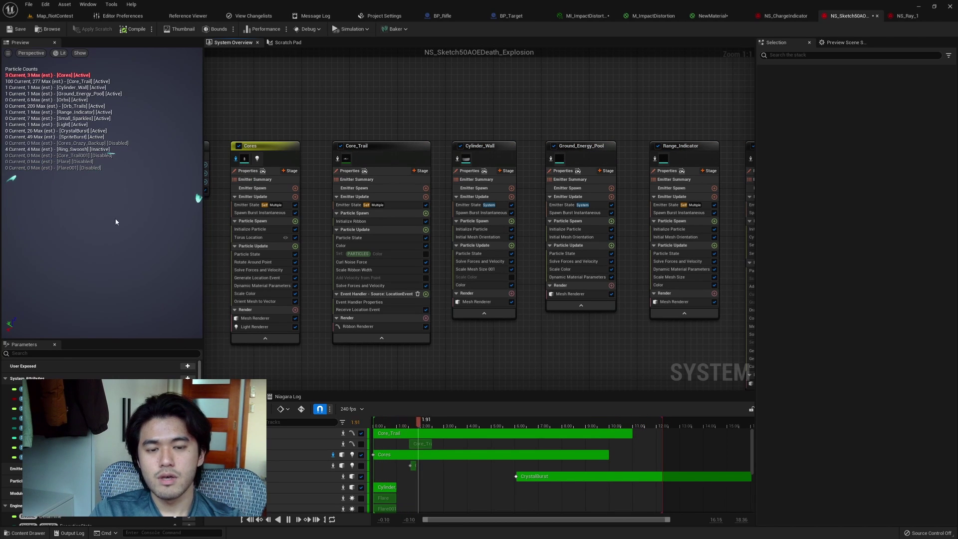
left_click(337, 160)
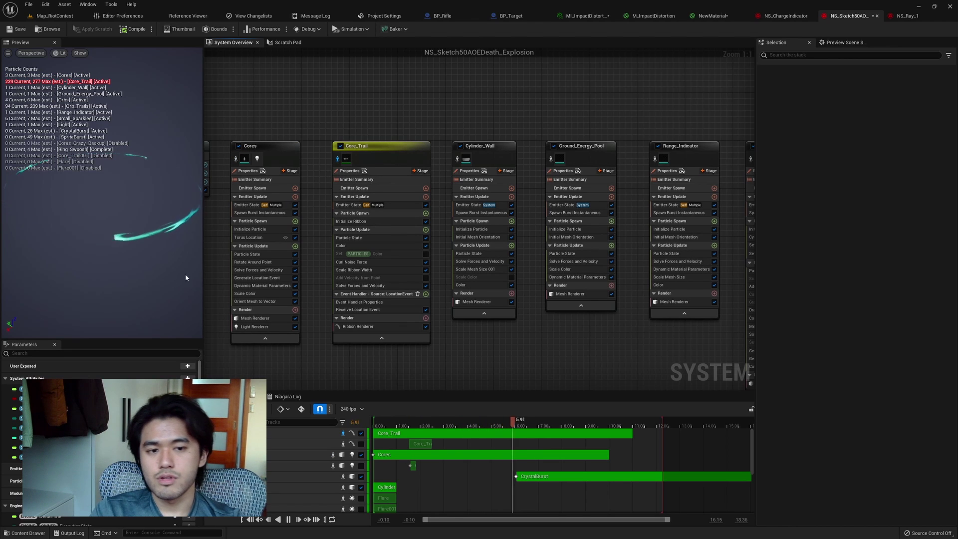
left_click(338, 158)
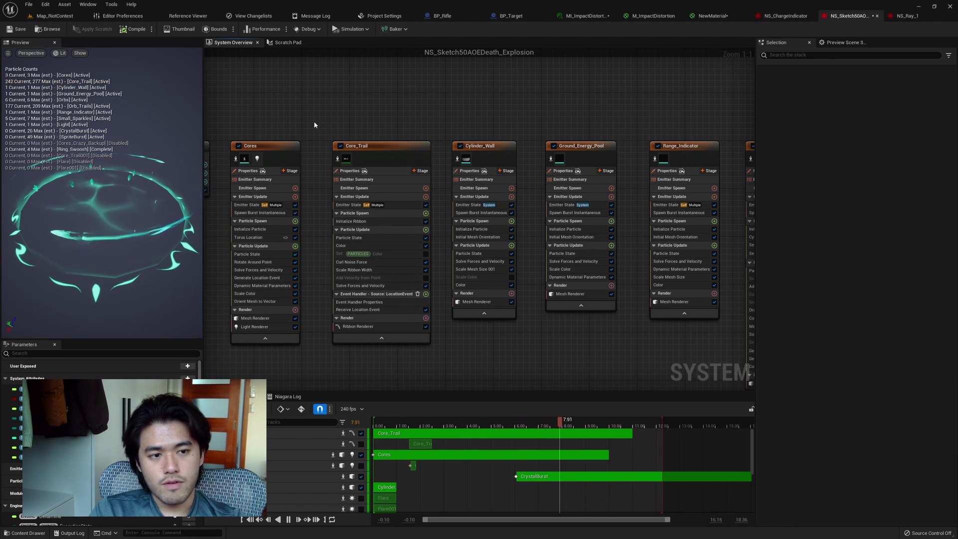
Select the Cores and Core_Trail emitters together, isolate both in the preview, and clear the selection
left_click_drag(284, 120, 352, 210)
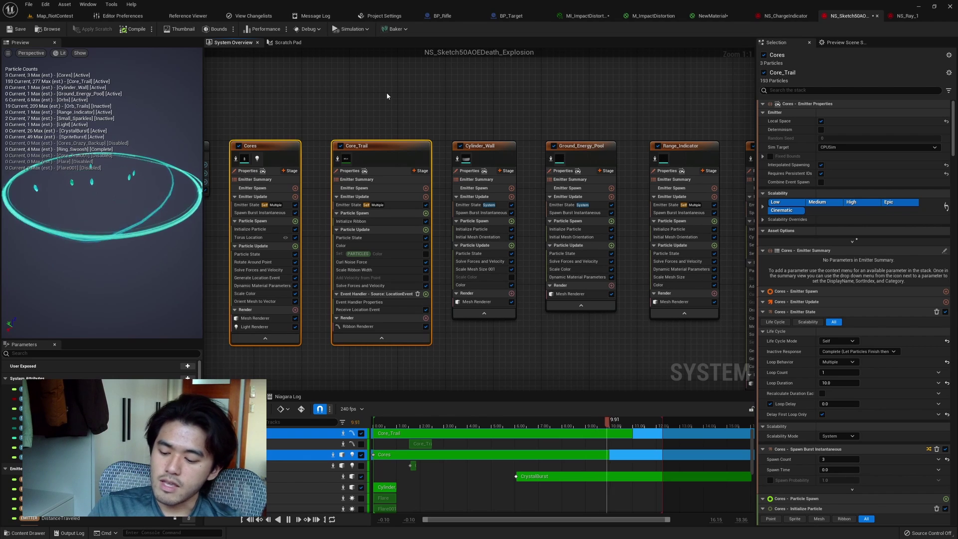
key("i")
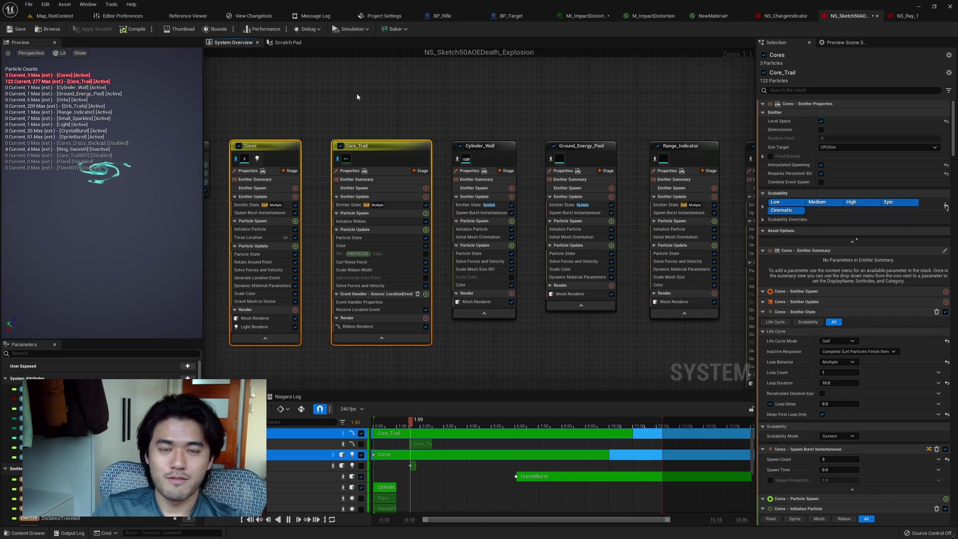
right_click_drag(385, 102, 393, 91)
left_click(391, 91)
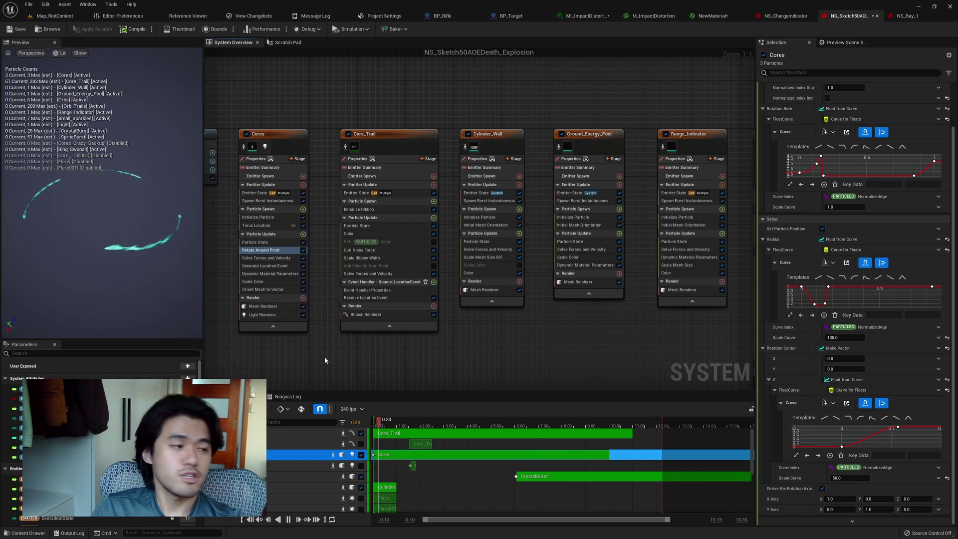
Double the radius Scale Curve of the Cores emitter's Rotate Around Point module to 260
left_click(853, 338)
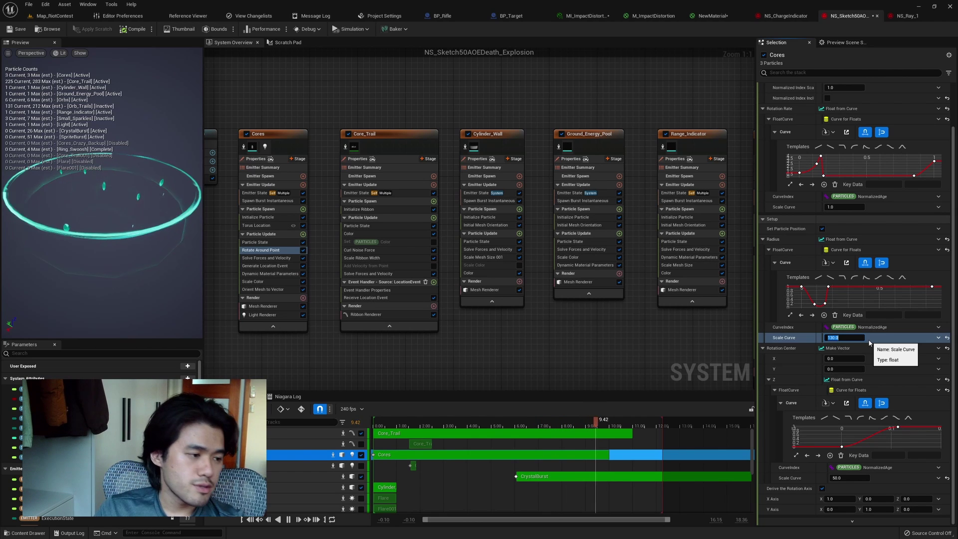
key("Return")
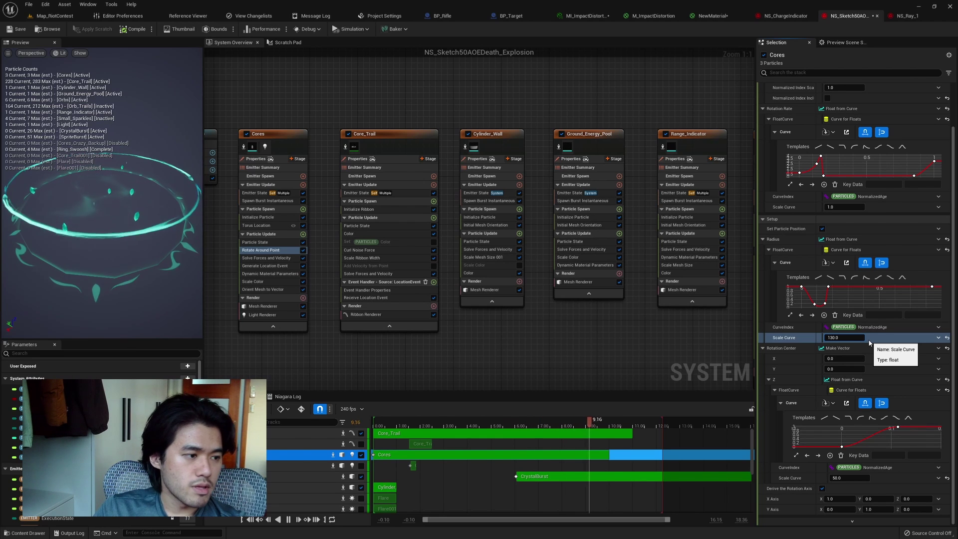
type("26")
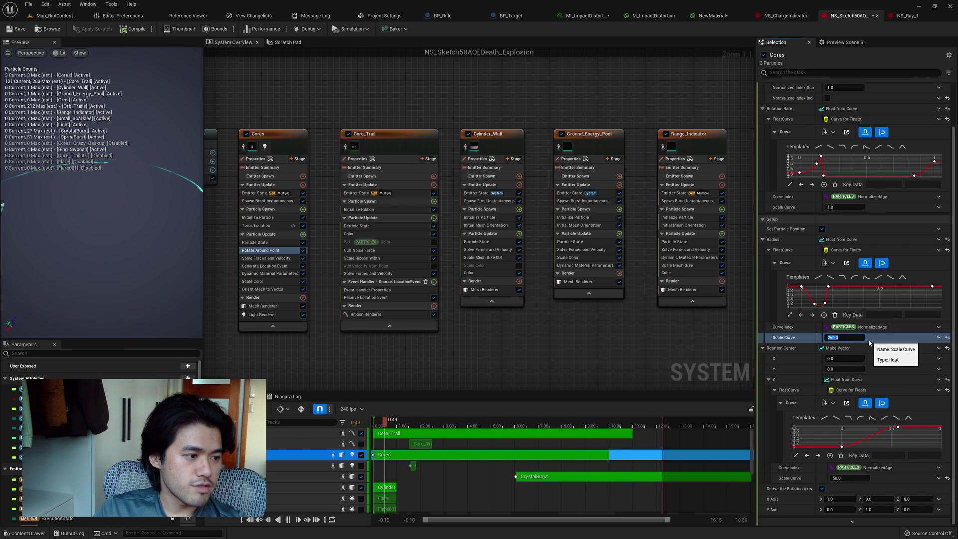